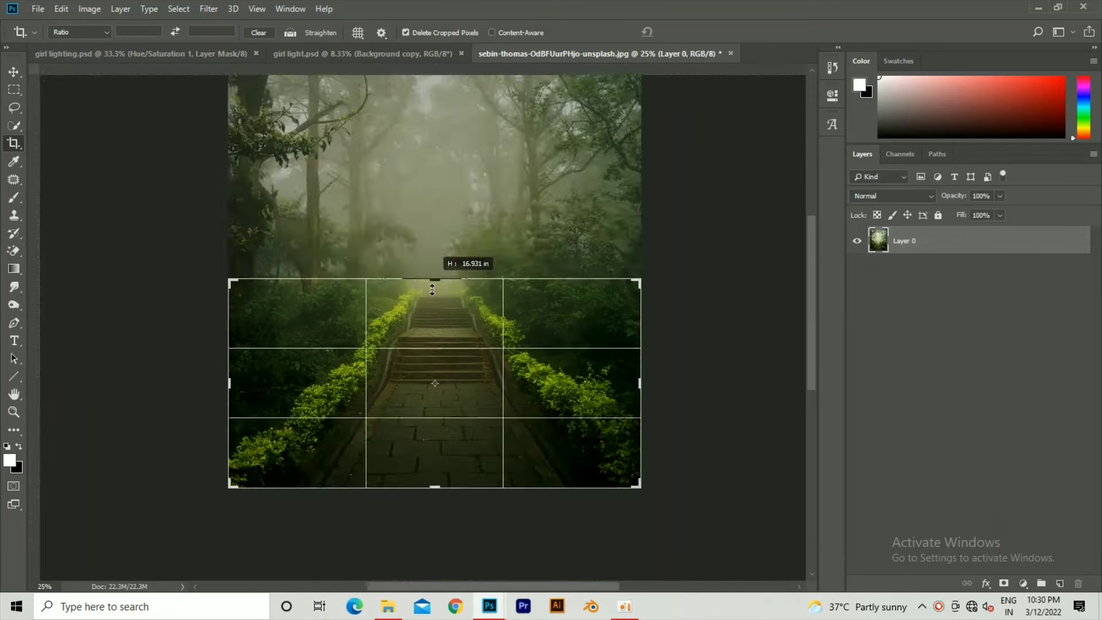
Crop the upper forest away for a wide frame, then widen the image bottom in Perspective.
left_click_drag(433, 278, 432, 252)
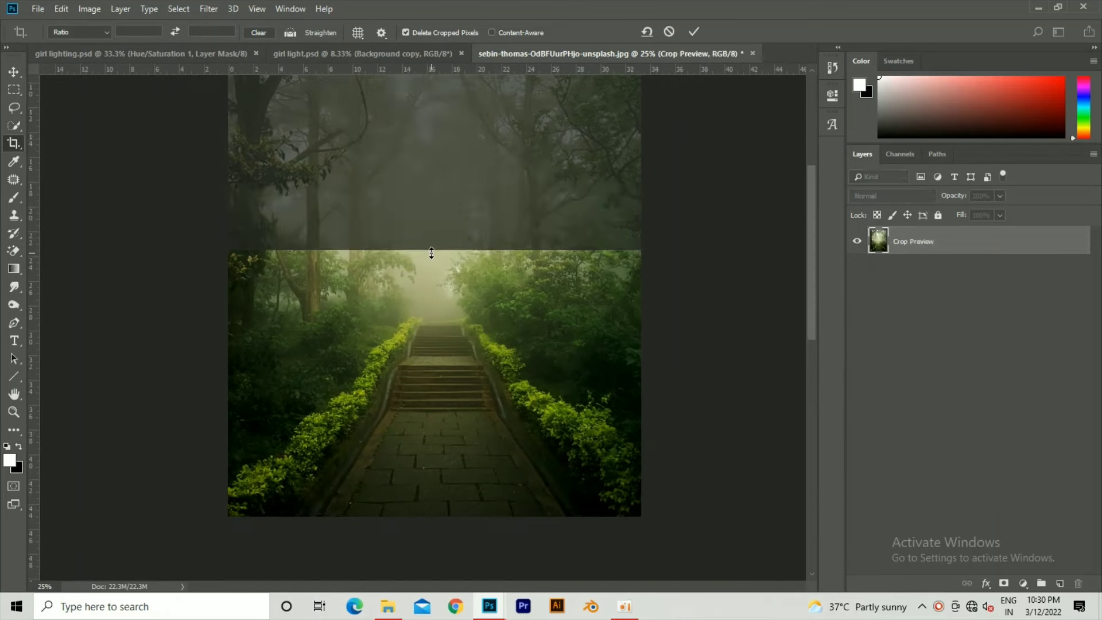
key("Return")
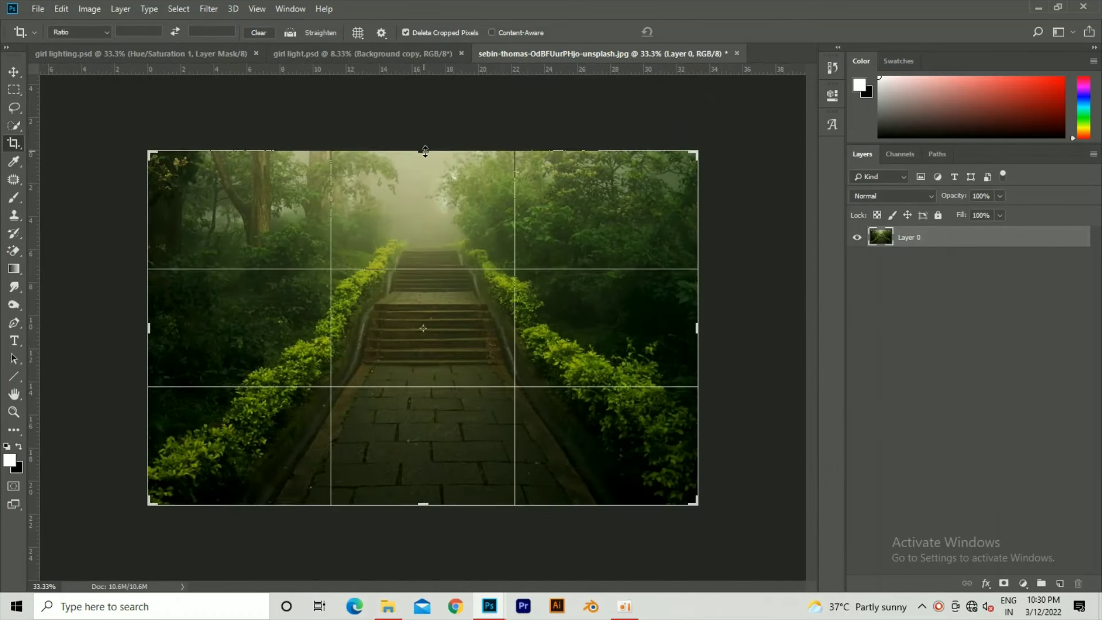
key("ctrl+t")
right_click(611, 376)
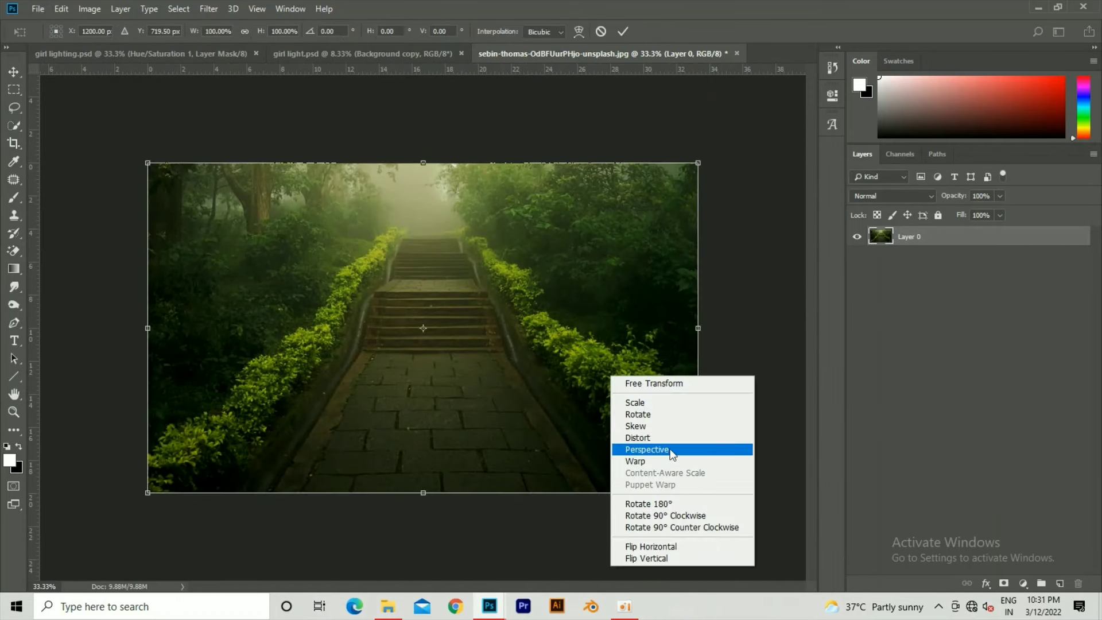
left_click(666, 450)
left_click_drag(698, 492, 726, 493)
key("Return")
Bring the girl from girl light.psd into the forest image, scaled down on the stairs.
left_click(364, 54)
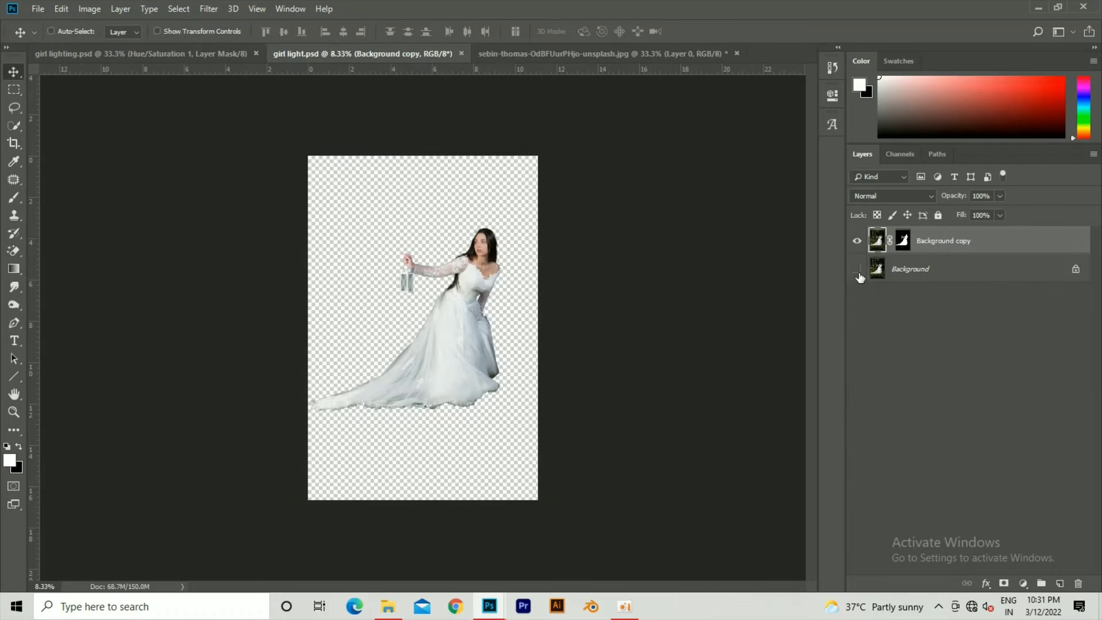
left_click(856, 269)
left_click(904, 242, "ctrl")
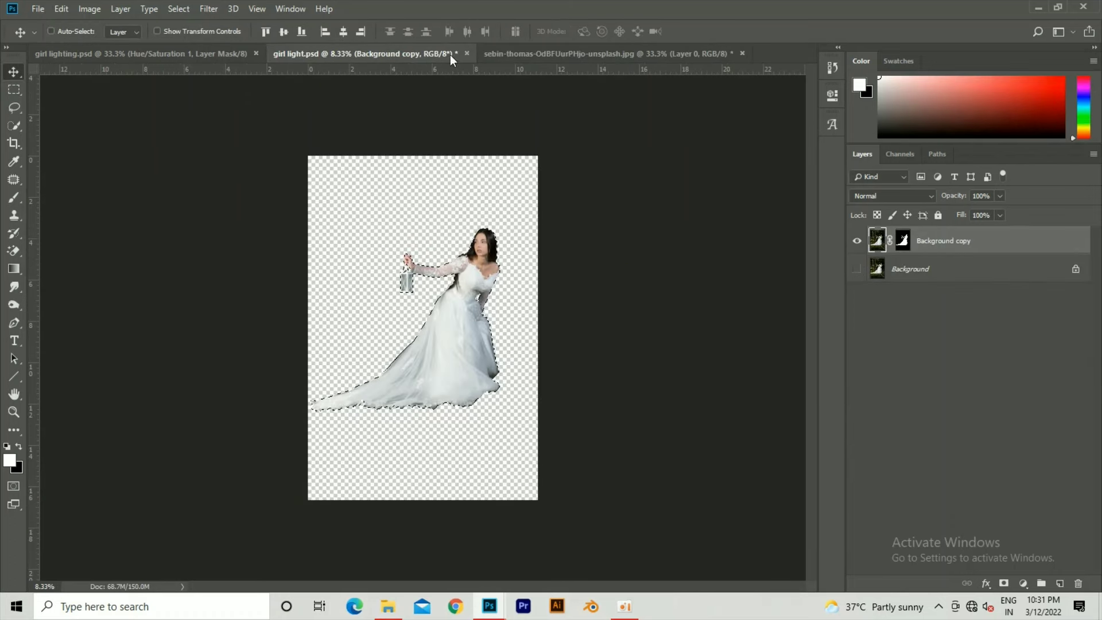
left_click_drag(453, 276, 503, 339)
key("ctrl+t")
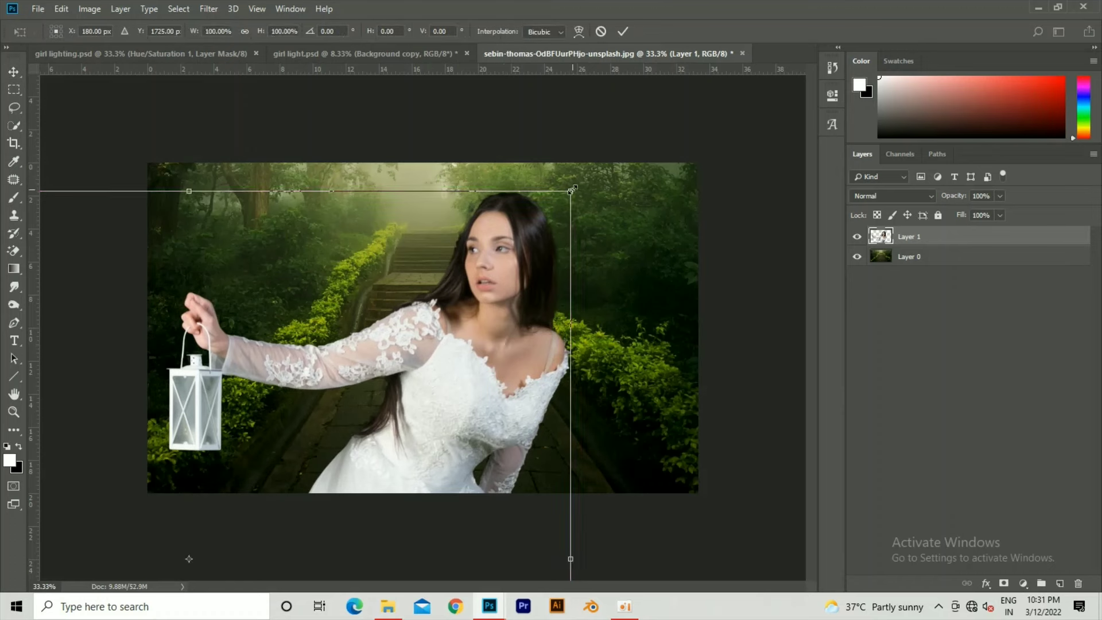
left_click_drag(571, 190, 521, 284)
left_click_drag(442, 377, 471, 382)
key("Return")
Puppet Warp the girl's dress hem so it sits on the steps.
left_click(62, 9)
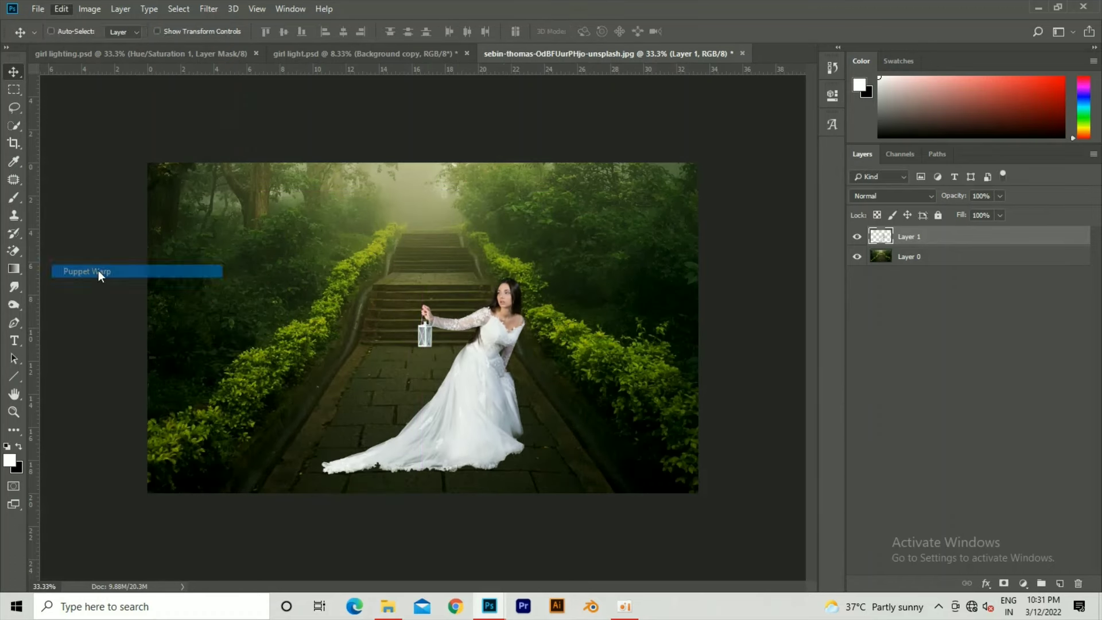
left_click(98, 272)
key("ctrl+plus")
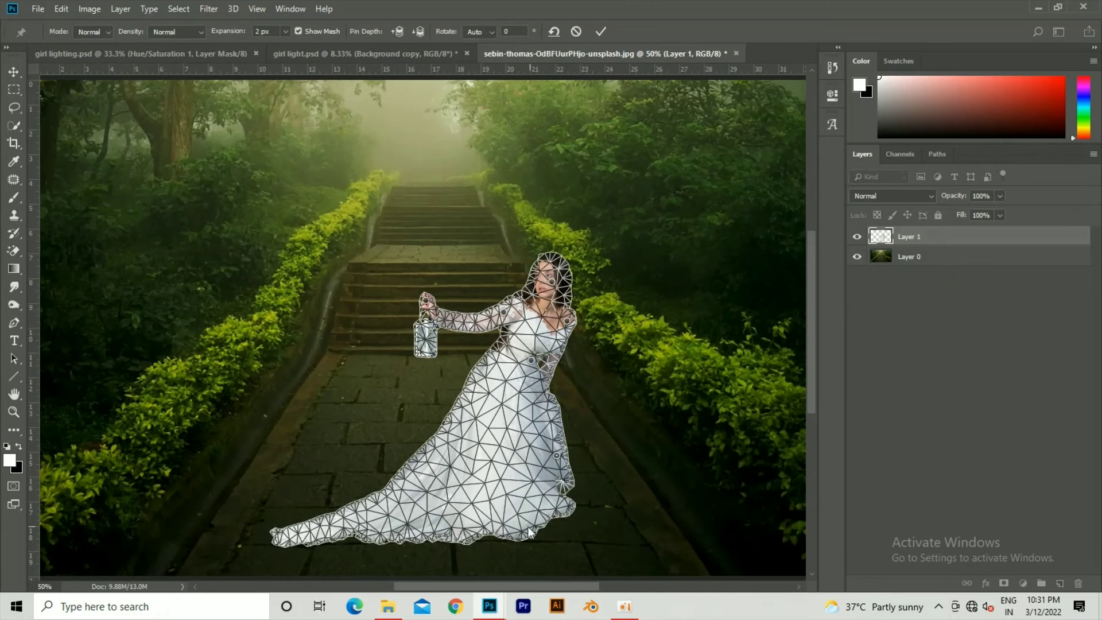
left_click_drag(308, 537, 313, 520)
key("Return")
Smudge the girl's hair, face and shoulder edges into the forest at high zoom.
scroll(586, 381, "up", 3)
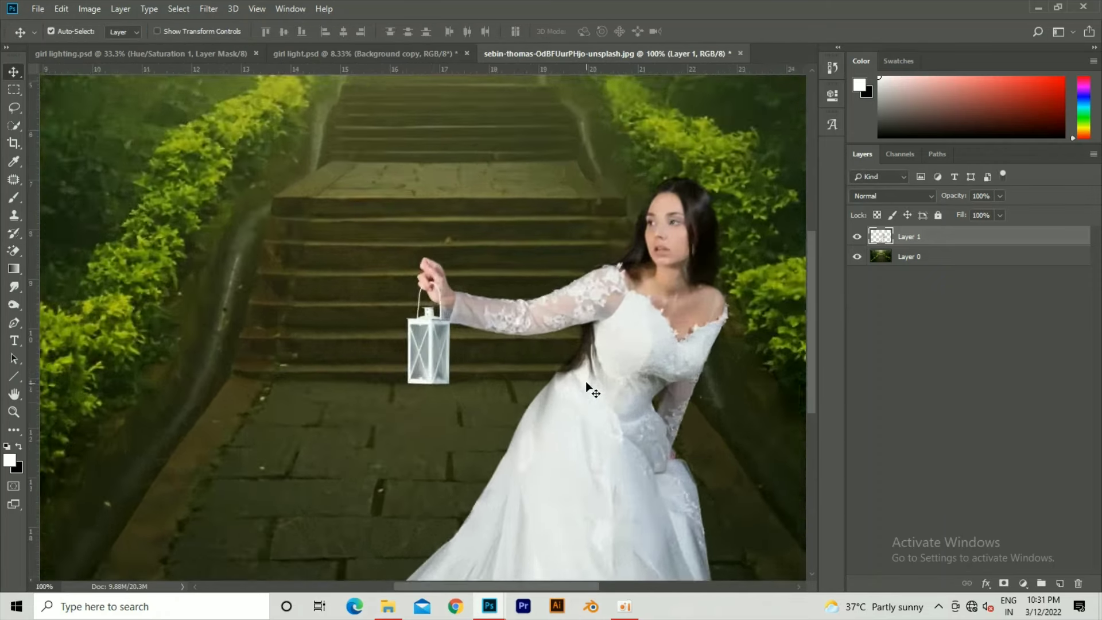
scroll(447, 250, "up", 2)
key("r")
scroll(439, 236, "up", 1)
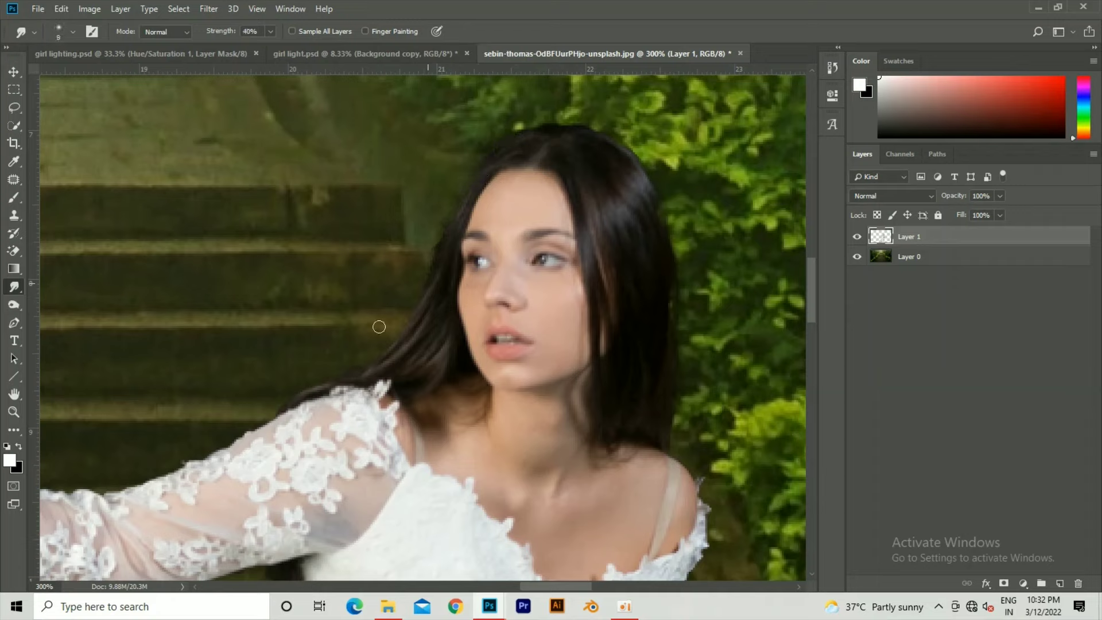
left_click_drag(641, 157, 528, 126)
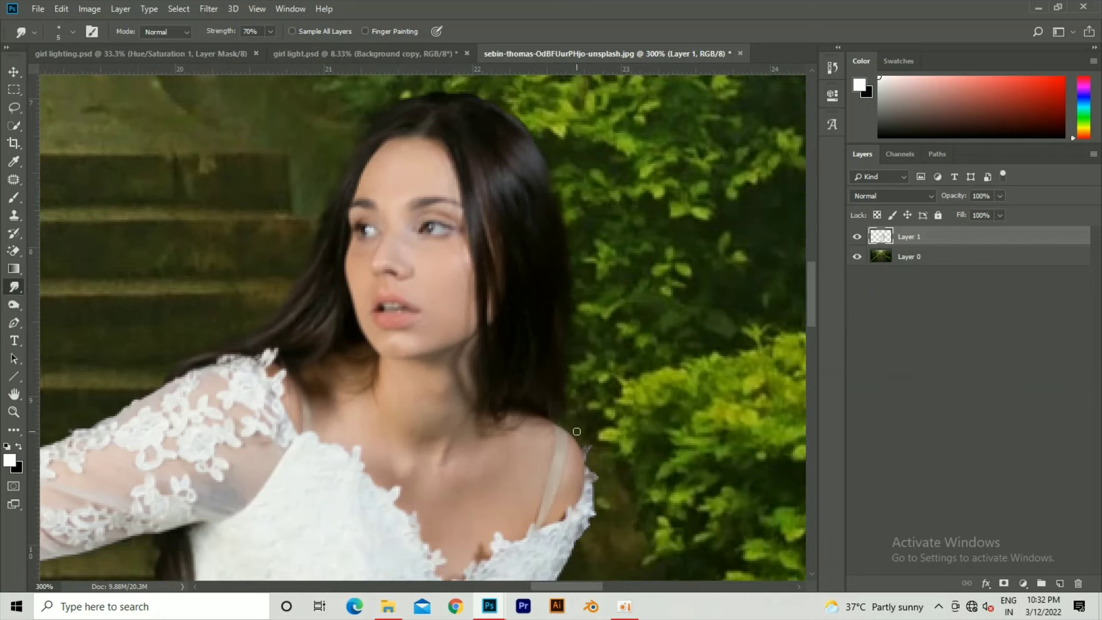
scroll(577, 431, "down", 3)
scroll(577, 431, "left", 4)
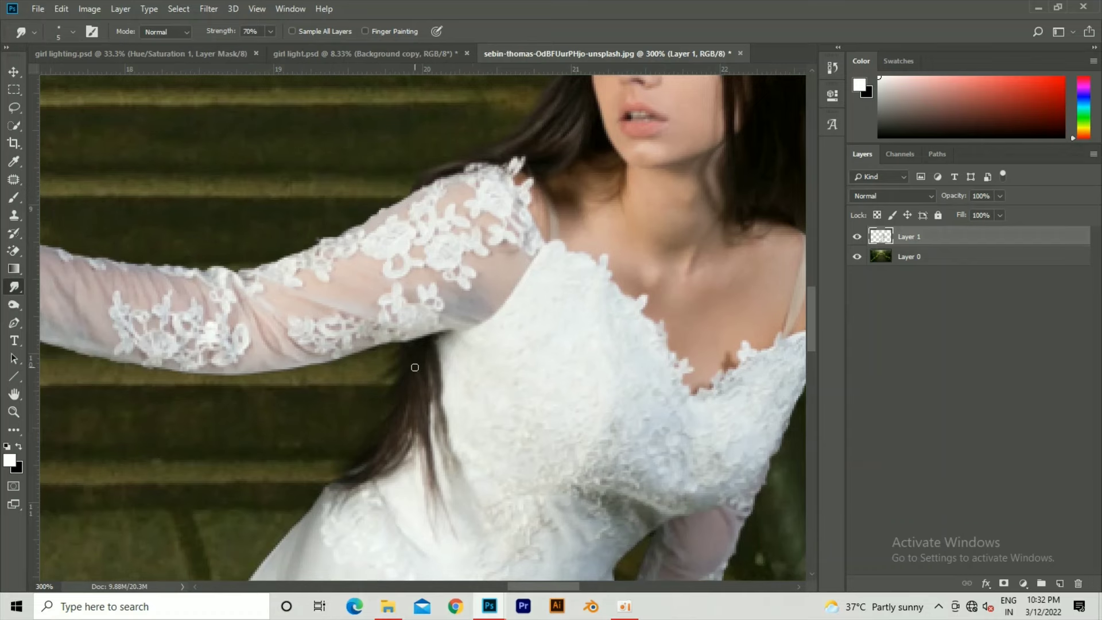
scroll(551, 393, "down", 5)
scroll(526, 235, "up", 7)
scroll(527, 235, "right", 3)
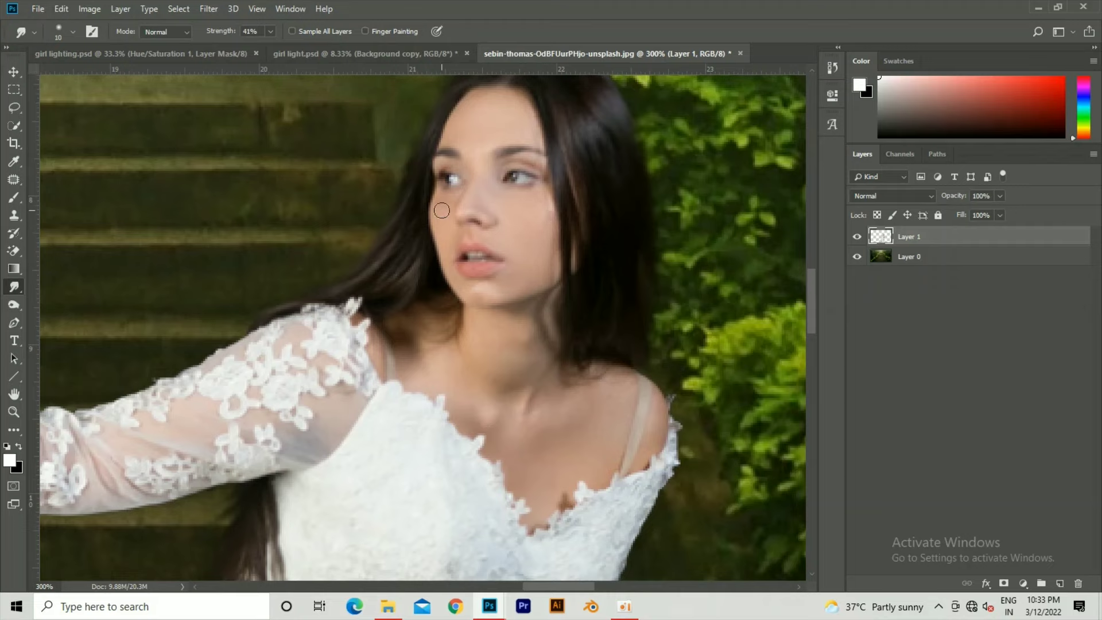
scroll(472, 275, "down", 1)
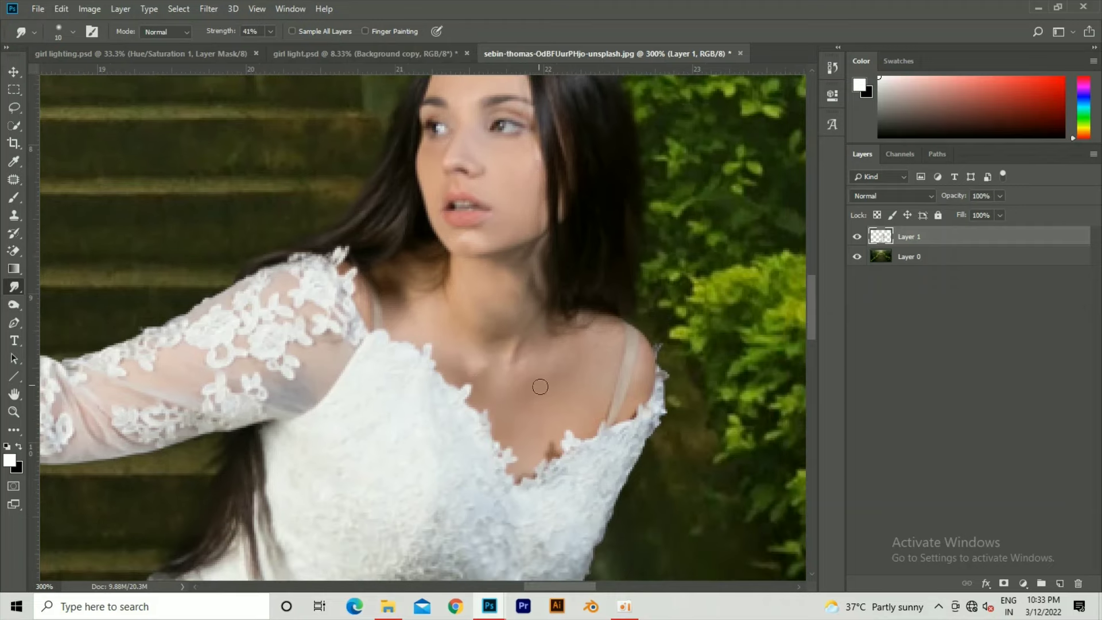
key("ctrl+0")
Add a layer mask to the girl layer and set a small soft round brush at 100% opacity.
key("v")
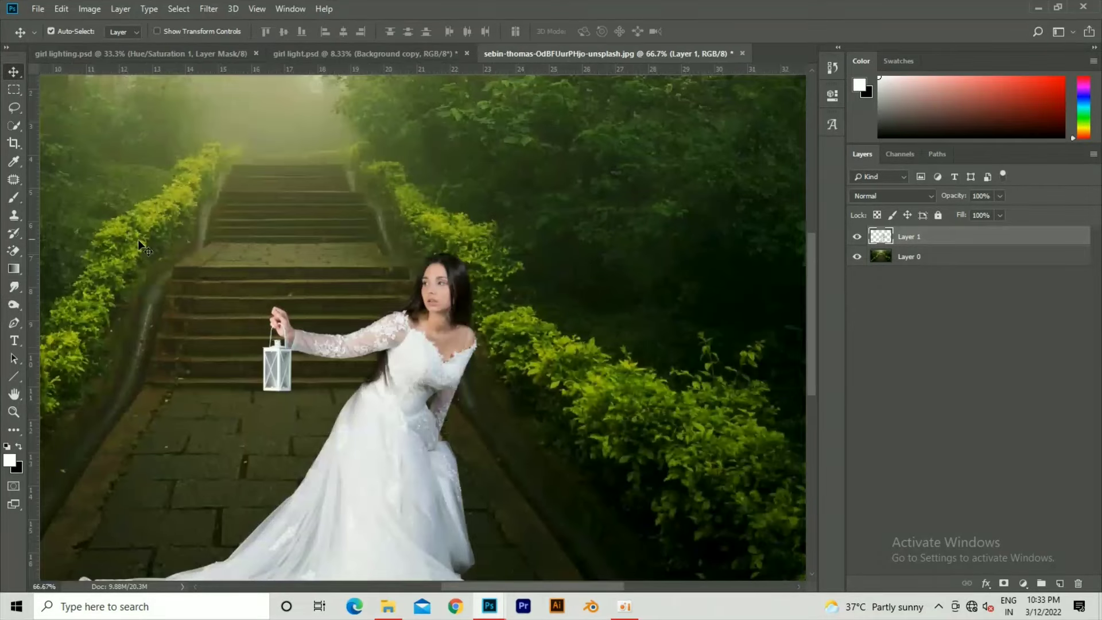
scroll(327, 536, "down", 1)
scroll(328, 537, "up", 5)
scroll(592, 319, "down", 5)
key("d")
scroll(435, 337, "down", 2)
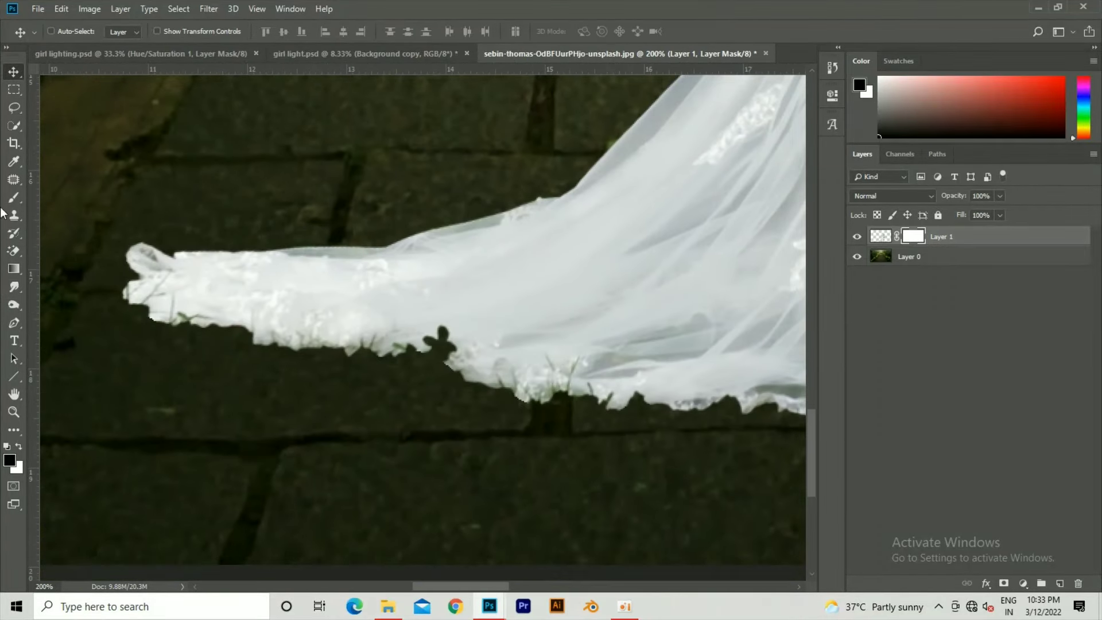
key("b")
right_click(267, 343)
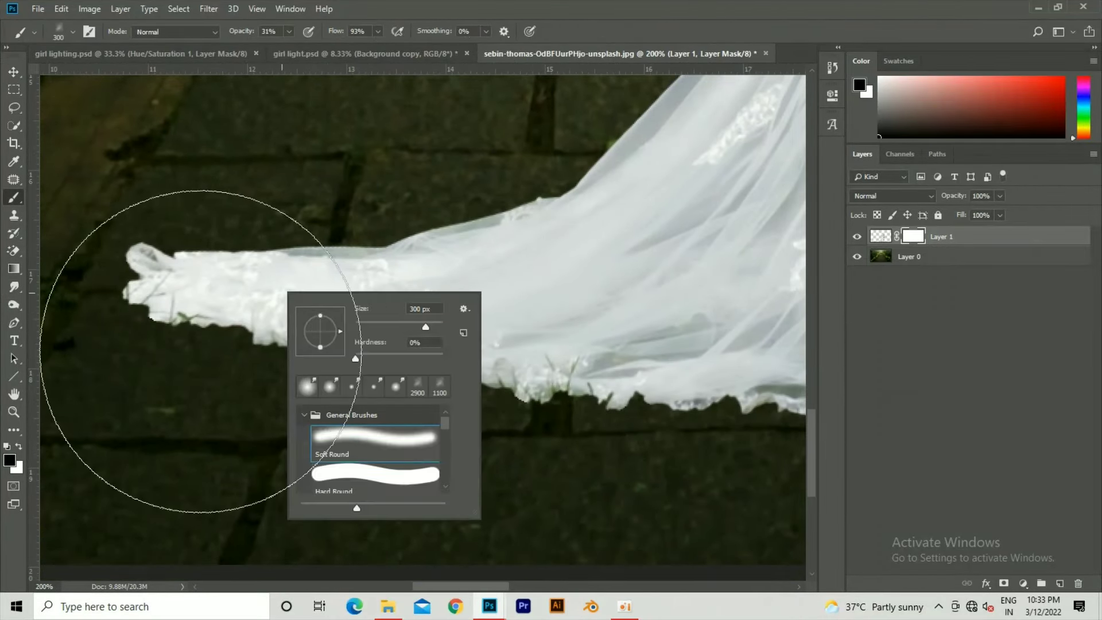
double_click(357, 435)
key("0")
key("bracketleft")
key("bracketleft")
key("bracketleft")
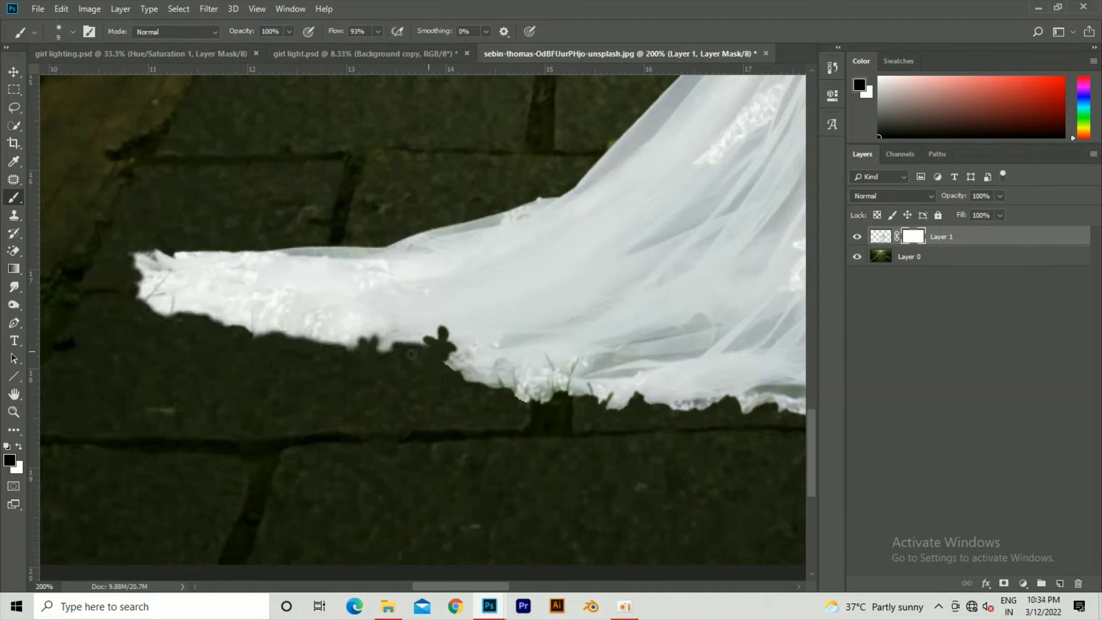
Paint black on the mask along the ragged dress hem to hide it.
mouse_move(448, 360)
left_mouse_down()
mouse_move(325, 342)
mouse_move(573, 402)
mouse_move(271, 398)
left_mouse_up()
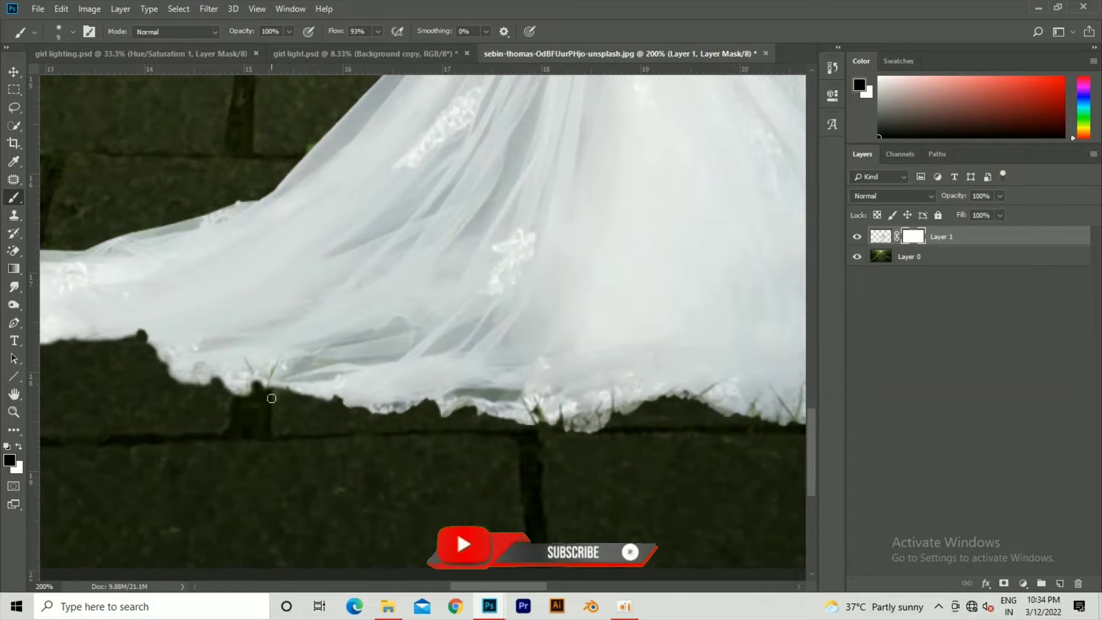
left_click_drag(429, 406, 380, 427)
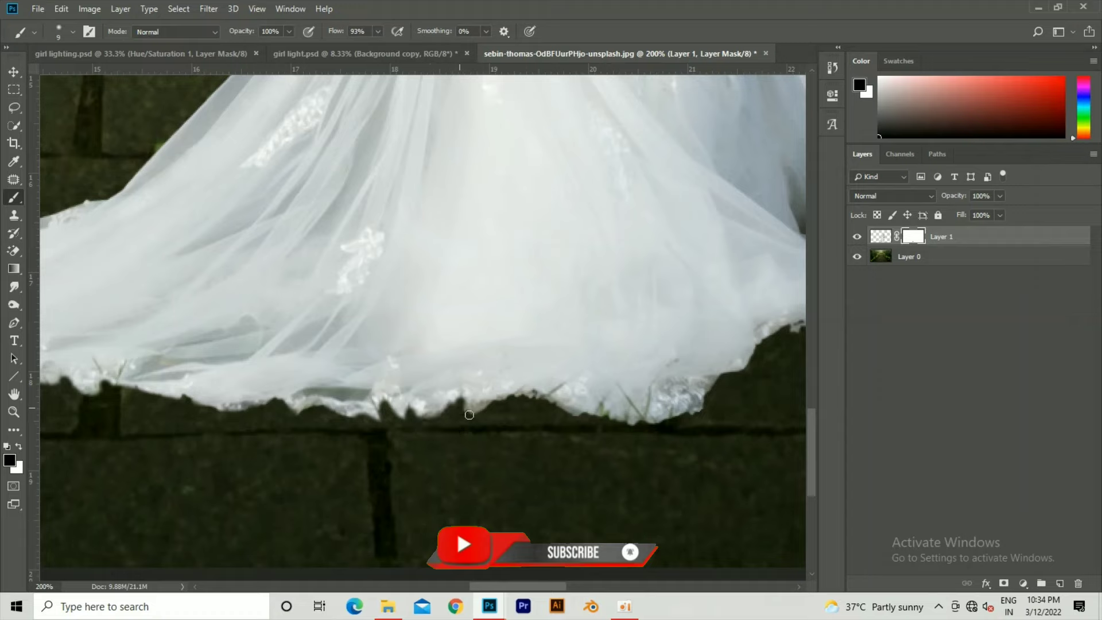
left_click_drag(469, 415, 308, 438)
mouse_move(369, 421)
left_mouse_down()
mouse_move(470, 452)
mouse_move(504, 423)
mouse_move(386, 482)
mouse_move(463, 421)
left_mouse_up()
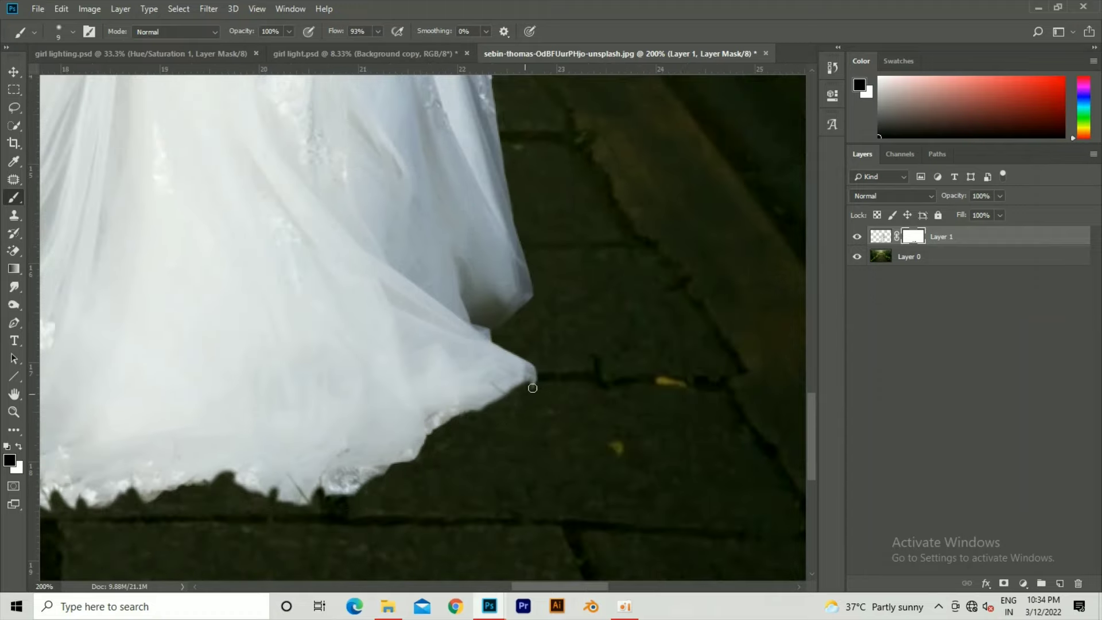
scroll(571, 446, "down", 5)
key("v")
left_click(1025, 583)
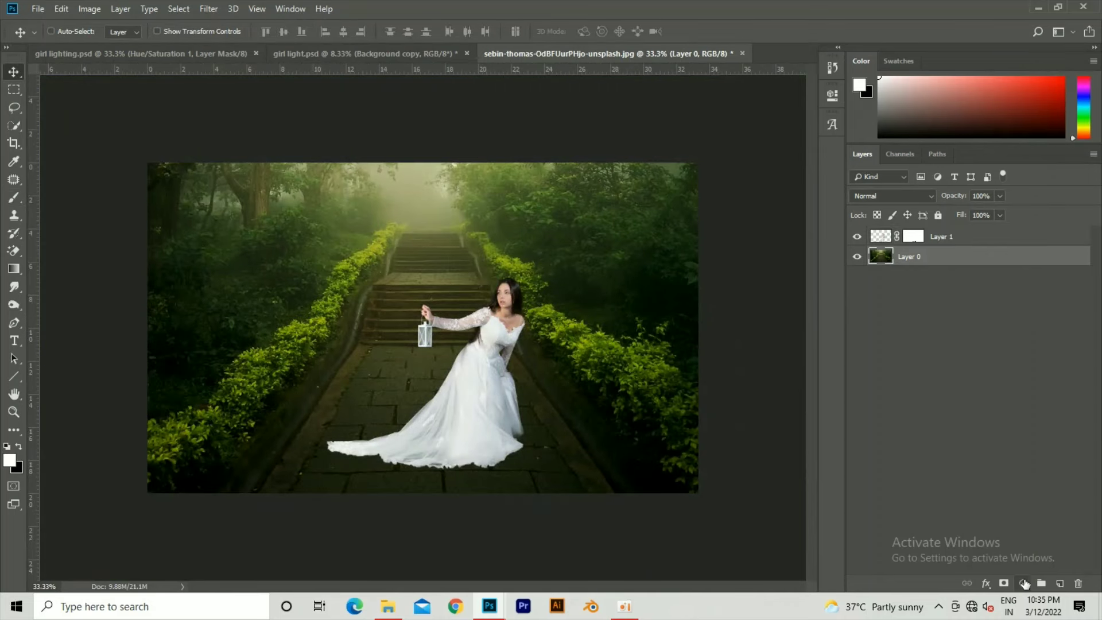
Darken the forest with Brightness/Contrast (-80) and add a clipped Color Balance layer.
left_click(1025, 583)
left_click(1010, 376)
mouse_move(731, 171)
left_mouse_down()
mouse_move(697, 175)
mouse_move(732, 214)
left_mouse_up()
left_click(1025, 583)
left_click(1040, 475)
left_click(714, 324)
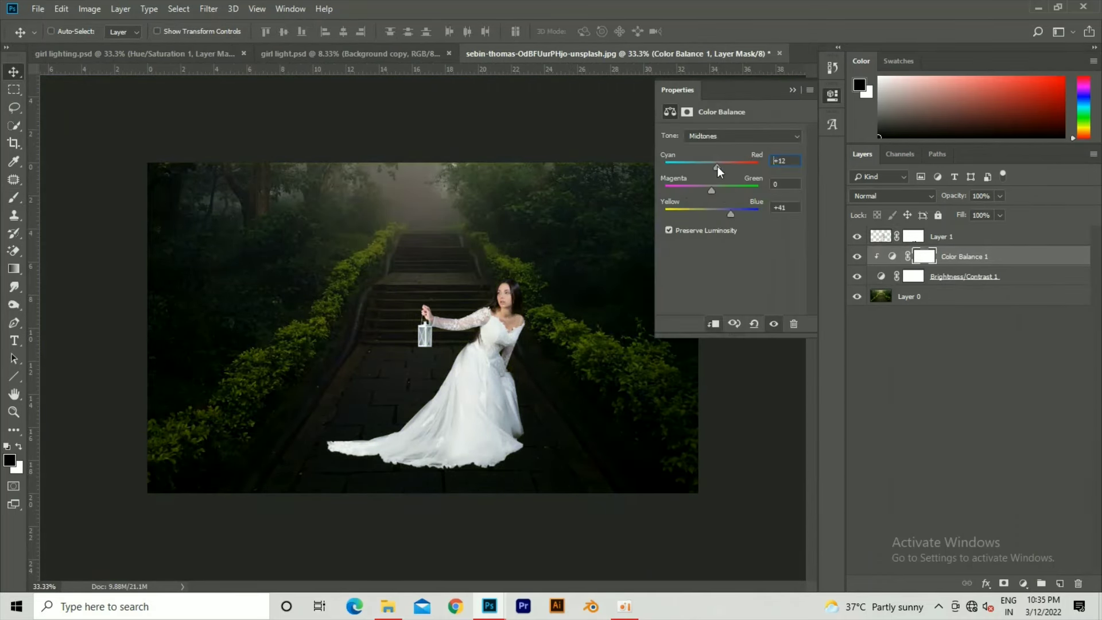
Add a yellower Hue/Saturation and a darkening Curves, then group them with Layer 0.
left_click(1024, 583)
left_click(1040, 446)
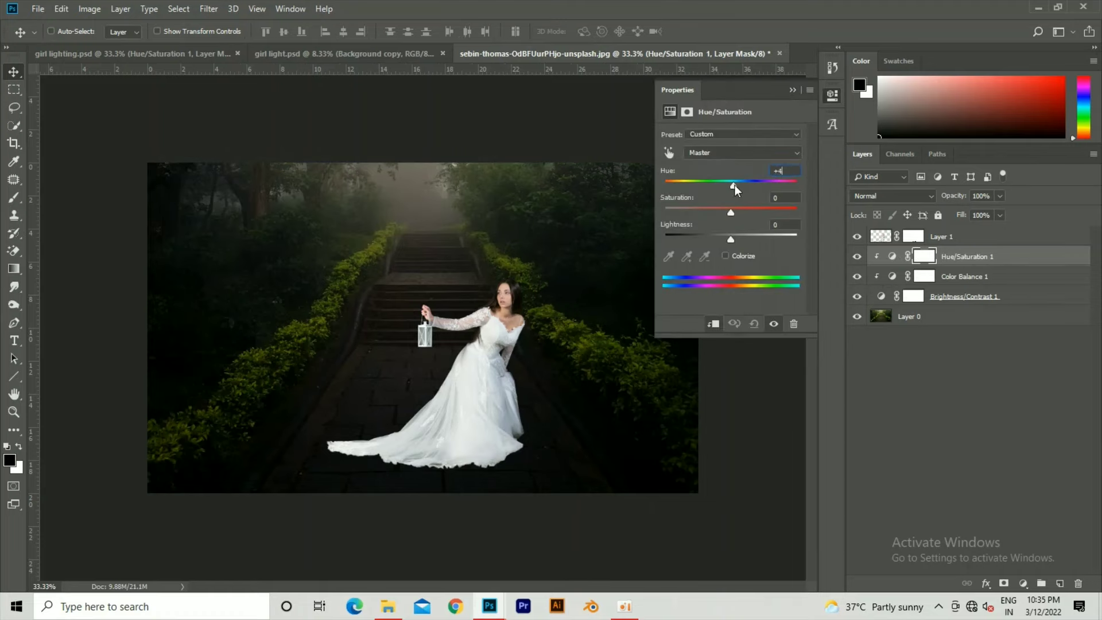
mouse_move(735, 185)
left_mouse_down()
mouse_move(714, 184)
mouse_move(770, 207)
left_mouse_up()
left_click(1025, 583)
left_click(1036, 408)
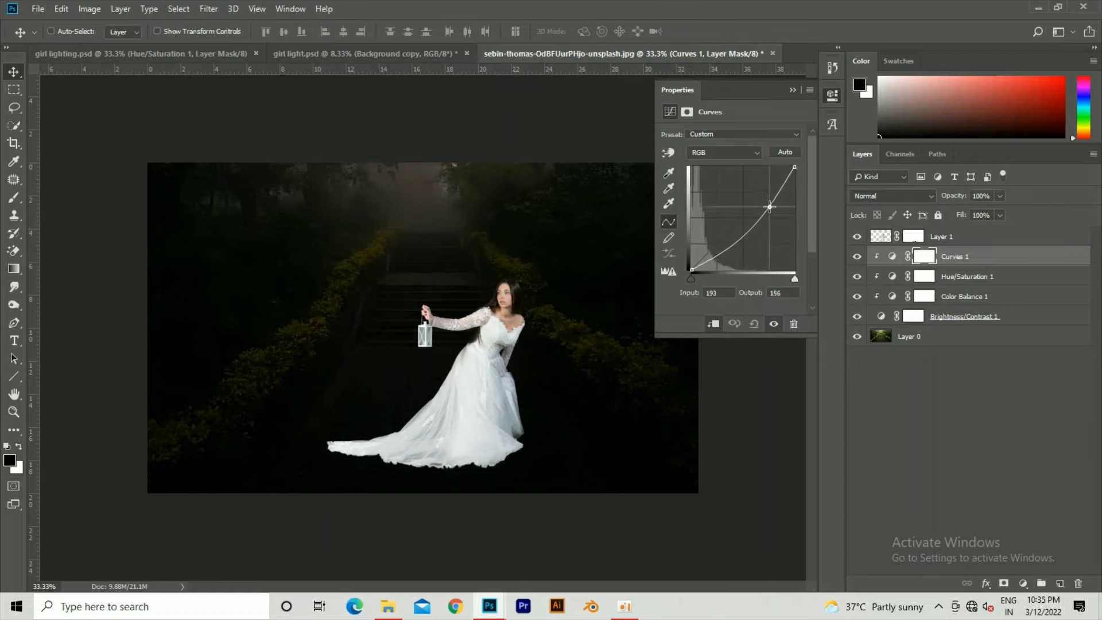
left_click(953, 256)
left_click(911, 336, "shift")
key("ctrl+g")
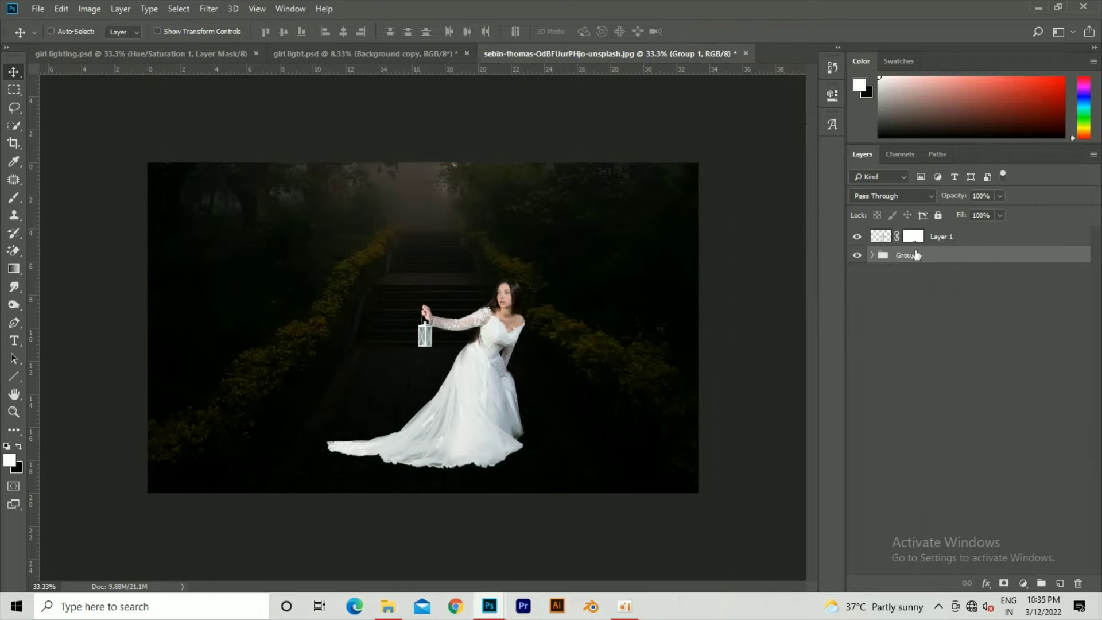
Add Levels and a clipped Curves layer pulled down to darken the girl.
left_click(941, 236)
left_click(1023, 584)
left_click(1037, 394)
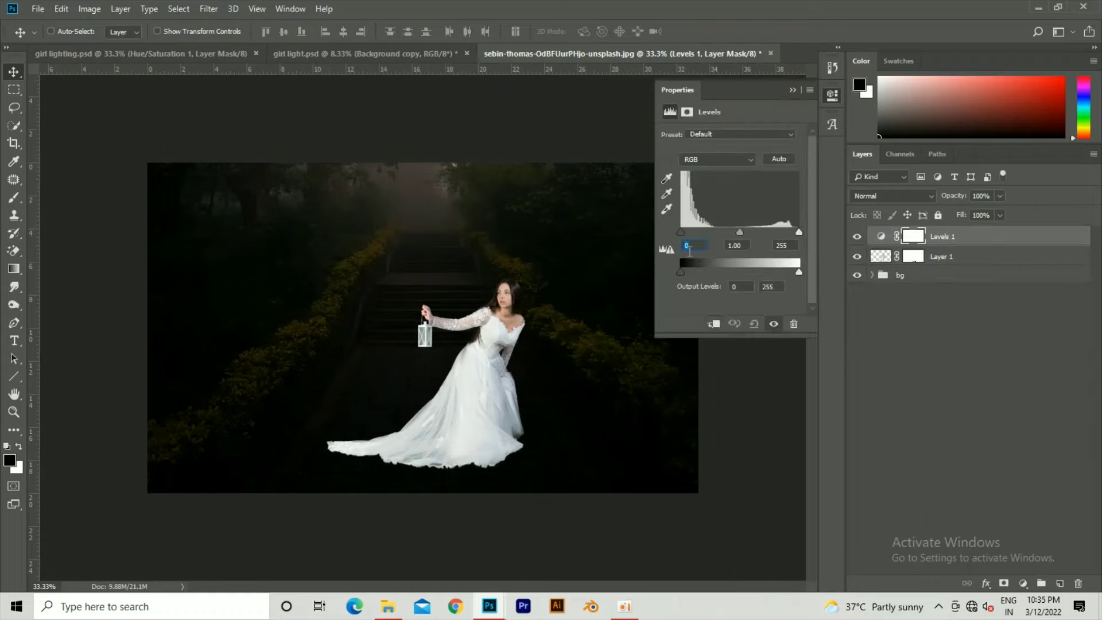
left_click(1024, 583)
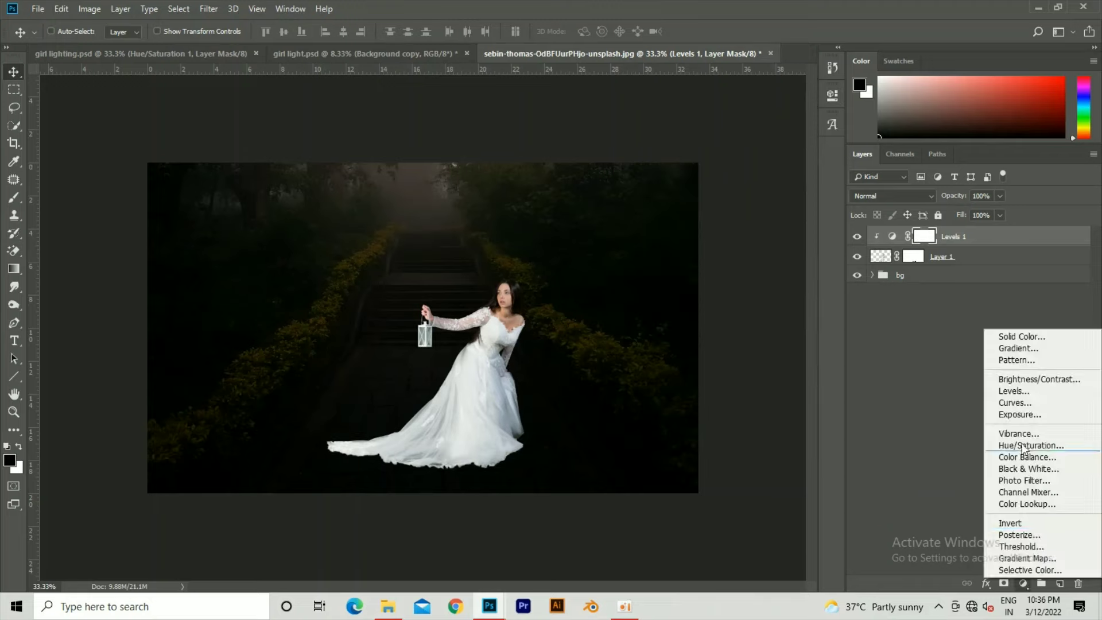
left_click(1028, 407)
left_click_drag(770, 192, 769, 214)
left_click(717, 324)
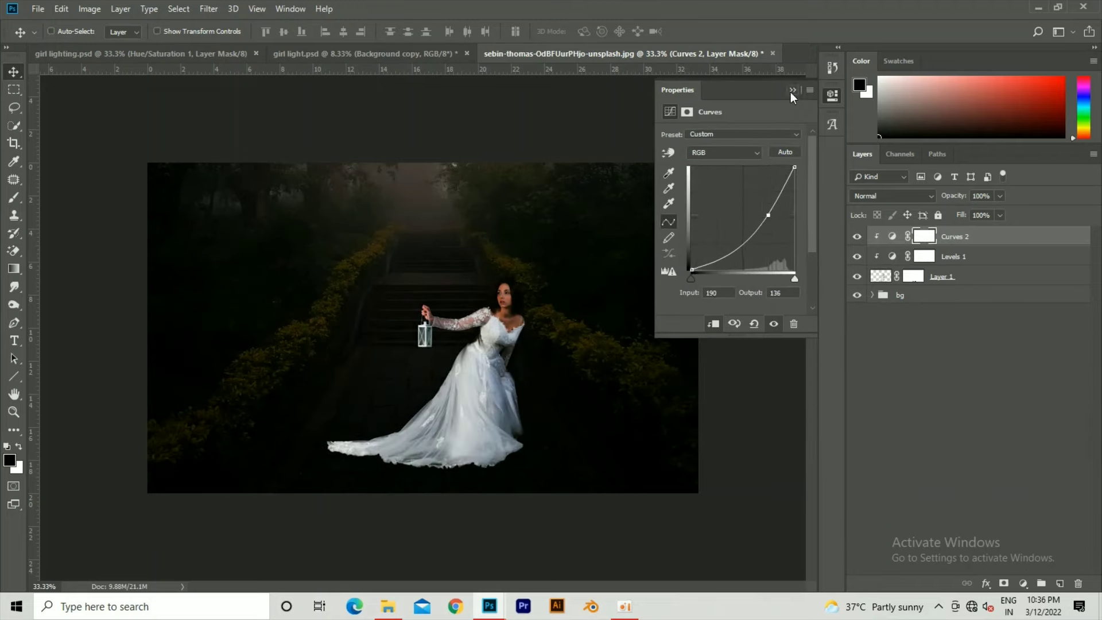
left_click(793, 90)
key("ctrl+plus")
Add a Color Balance on the girl with Cyan-Red -10 and Yellow-Blue -19 midtones.
left_click(1023, 583)
left_click(1028, 461)
left_click_drag(711, 214, 702, 214)
left_click_drag(711, 167, 705, 167)
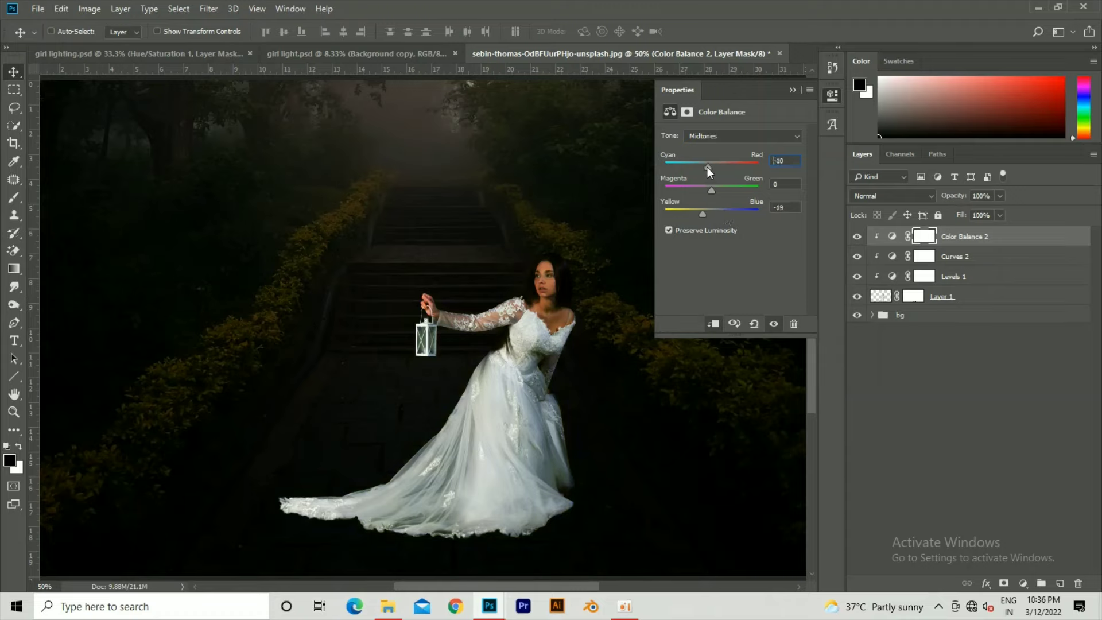
left_click_drag(702, 215, 719, 214)
left_click(793, 90)
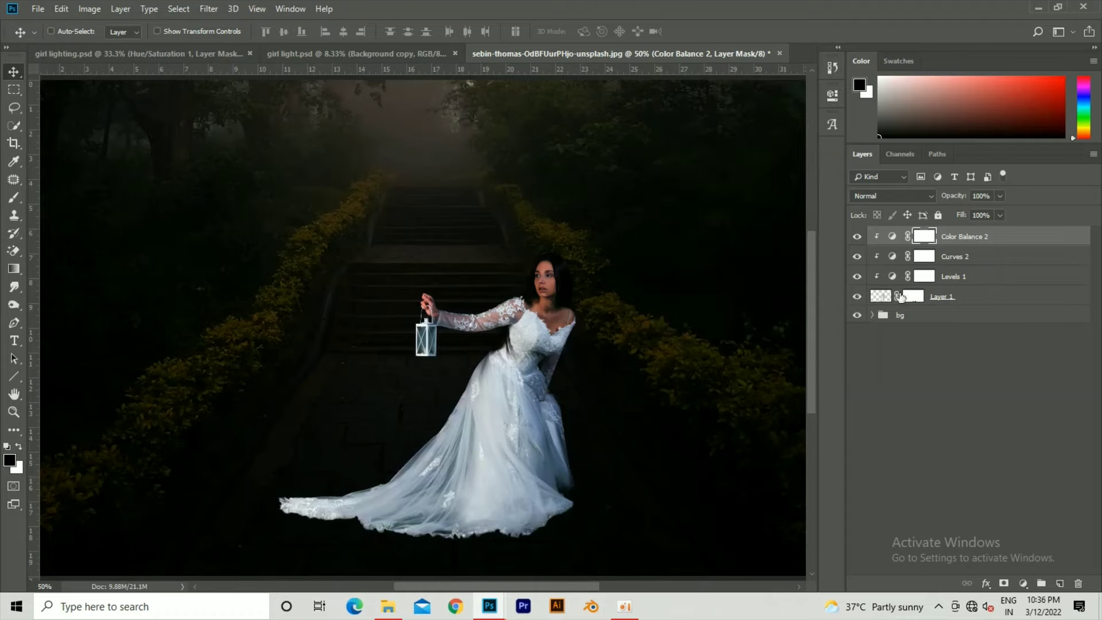
Refine the Curves 2 point to fine-tune how dark the girl is.
left_click(1023, 583)
left_click(954, 256)
double_click(892, 256)
left_click_drag(769, 212, 767, 217)
left_click(792, 90)
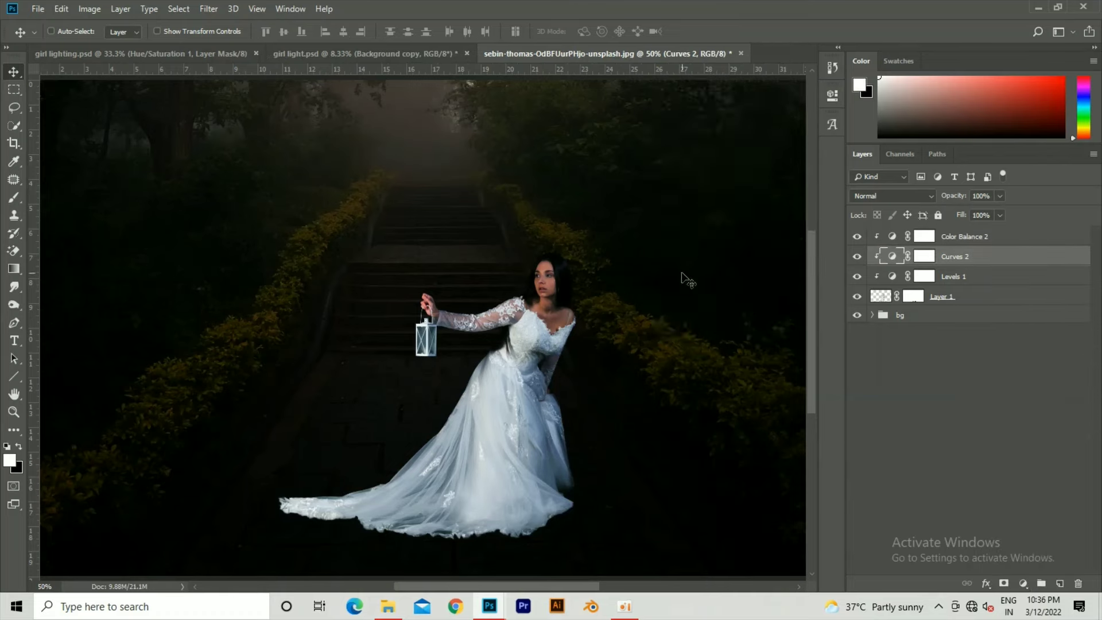
scroll(488, 357, "down", 1)
scroll(653, 331, "up", 2)
left_click_drag(653, 331, 586, 372)
left_click(953, 296)
Group the girl layer with her adjustments and name the group 'sub'.
left_click(965, 236, "shift")
key("ctrl+g")
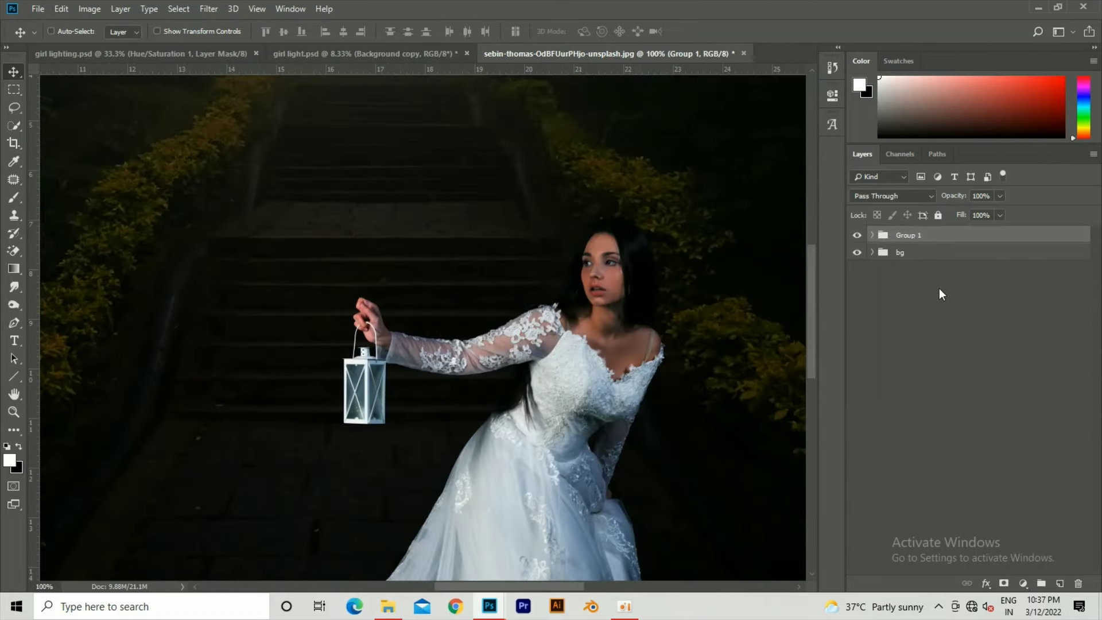
type("b")
left_click(873, 235)
left_click(953, 314)
Add Layer 2 beneath the girl, paint a black shadow under the hem and erase the excess.
key("ctrl+shift+alt+n")
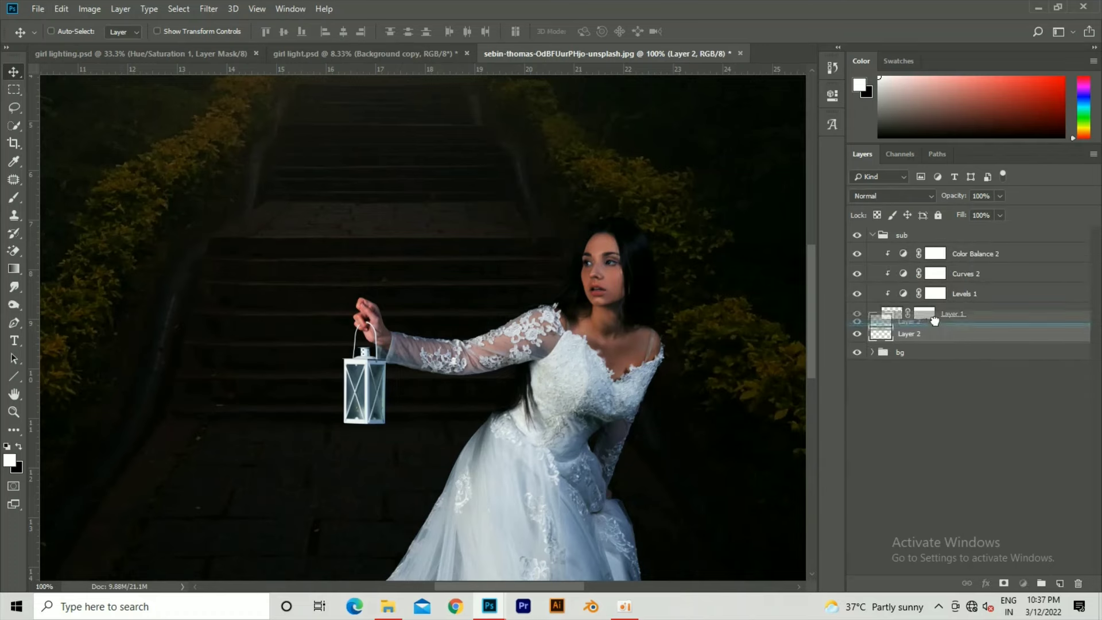
key("b")
mouse_move(222, 295)
left_mouse_down()
mouse_move(240, 277)
mouse_move(273, 21)
left_mouse_up()
left_click(21, 450)
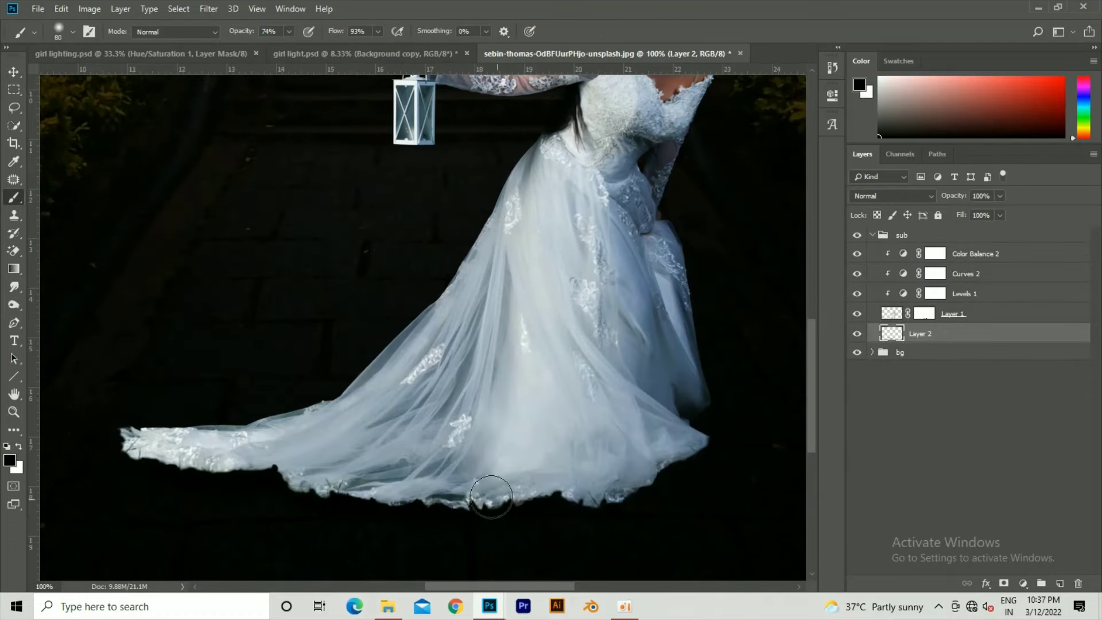
left_click_drag(492, 497, 467, 479)
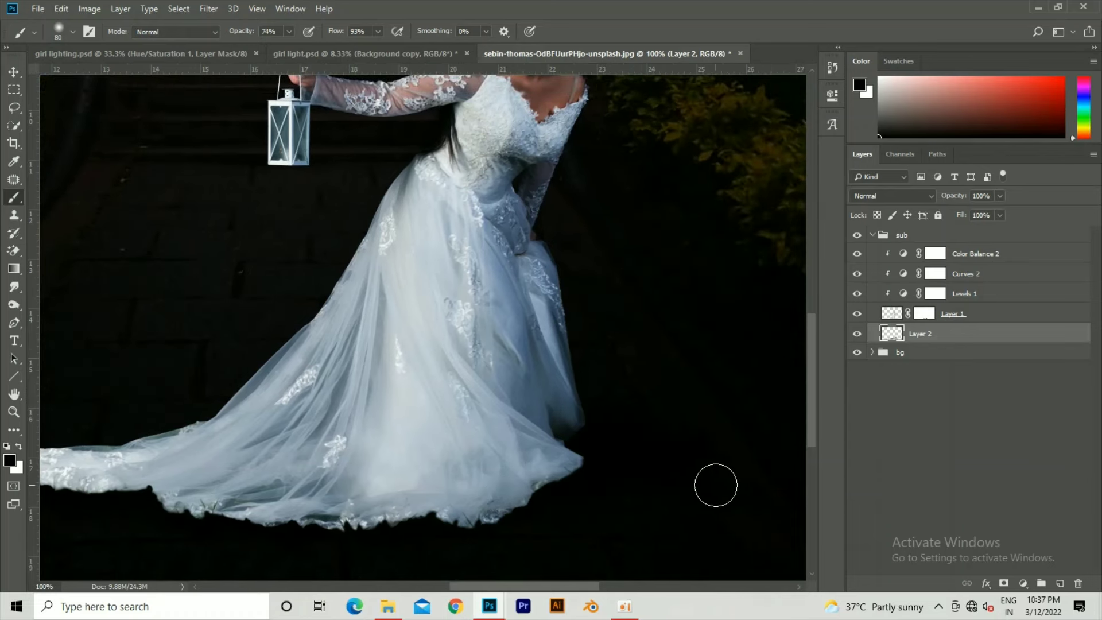
scroll(716, 486, "down", 1)
left_click(14, 250)
left_click(57, 251)
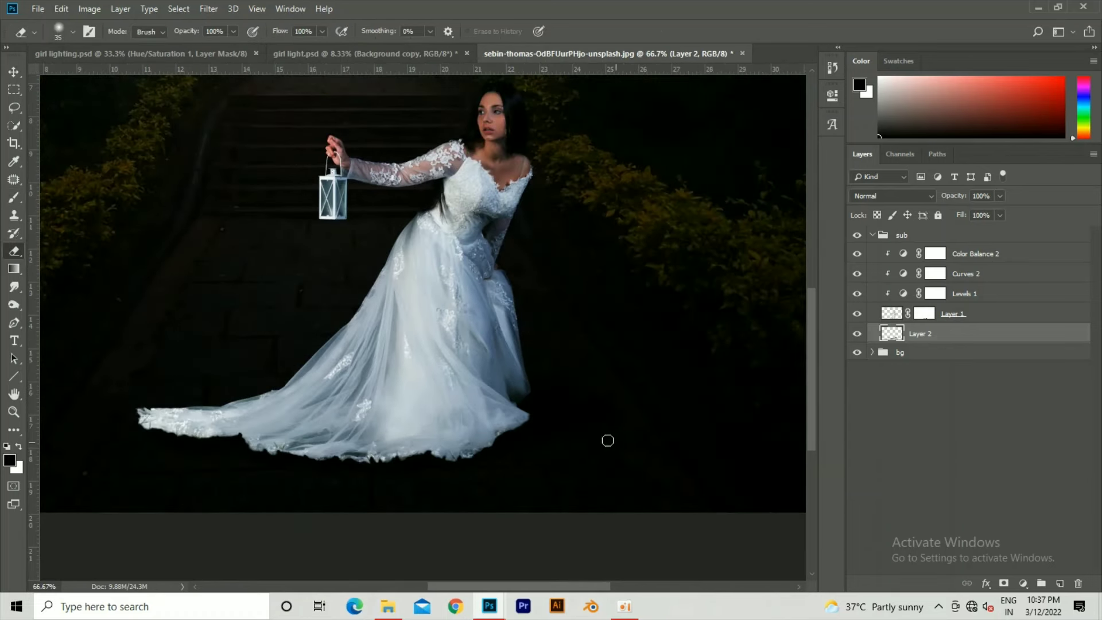
key("v")
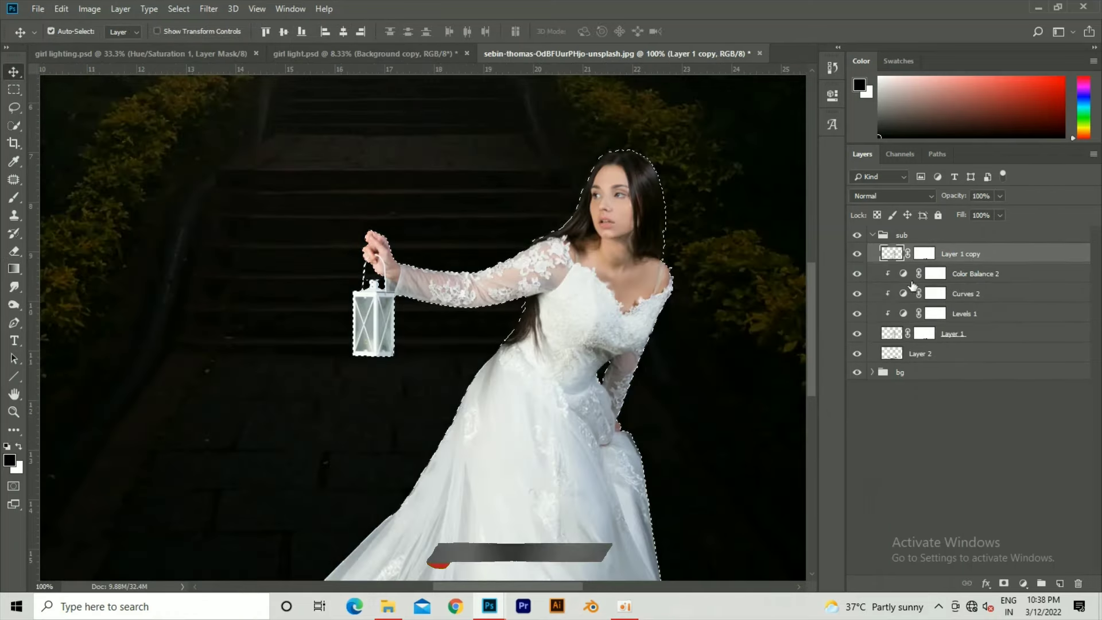
Fill the girl copy with 50% gray, set it to Overlay and deselect.
left_click(61, 9)
left_click(75, 227)
left_click(783, 202)
key("ctrl+d")
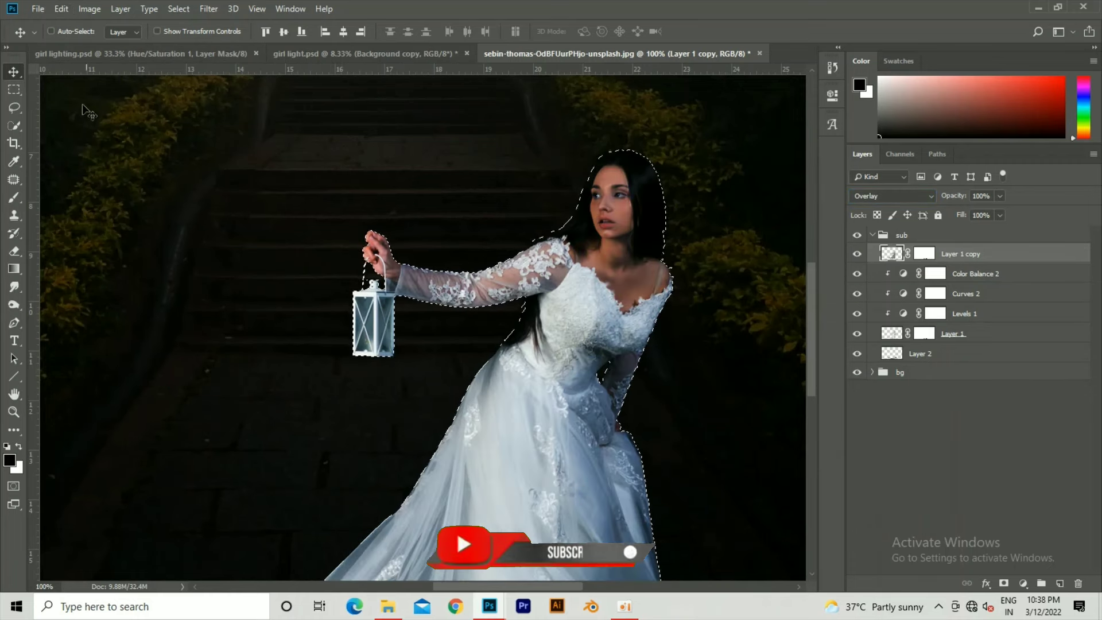
key("m")
On new Layer 3, paint the lantern glass bright yellow #ffc600 and erase the overspill.
key("b")
key("ctrl+plus")
key("ctrl+shift+alt+n")
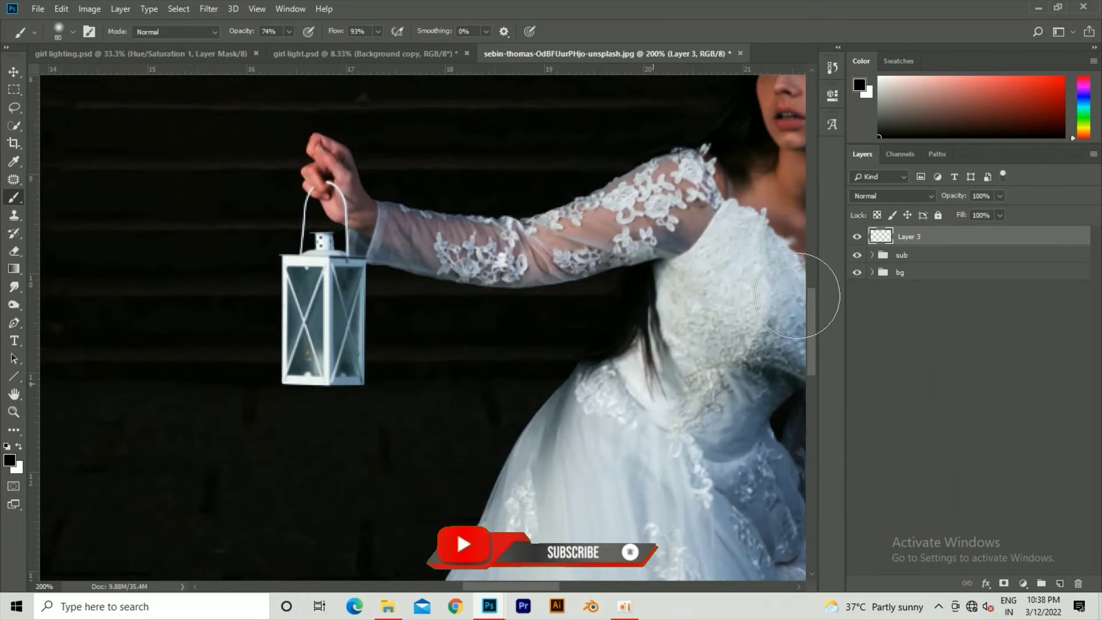
left_click(7, 459)
left_click(766, 384)
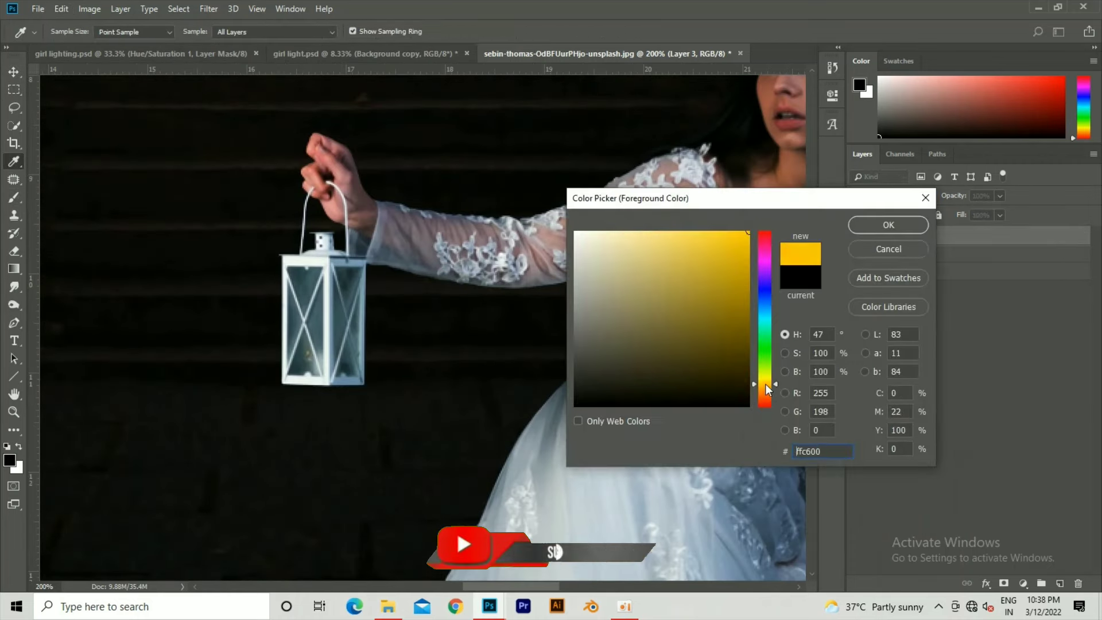
key("Return")
key("bracketleft")
key("bracketleft")
left_click_drag(300, 303, 303, 313)
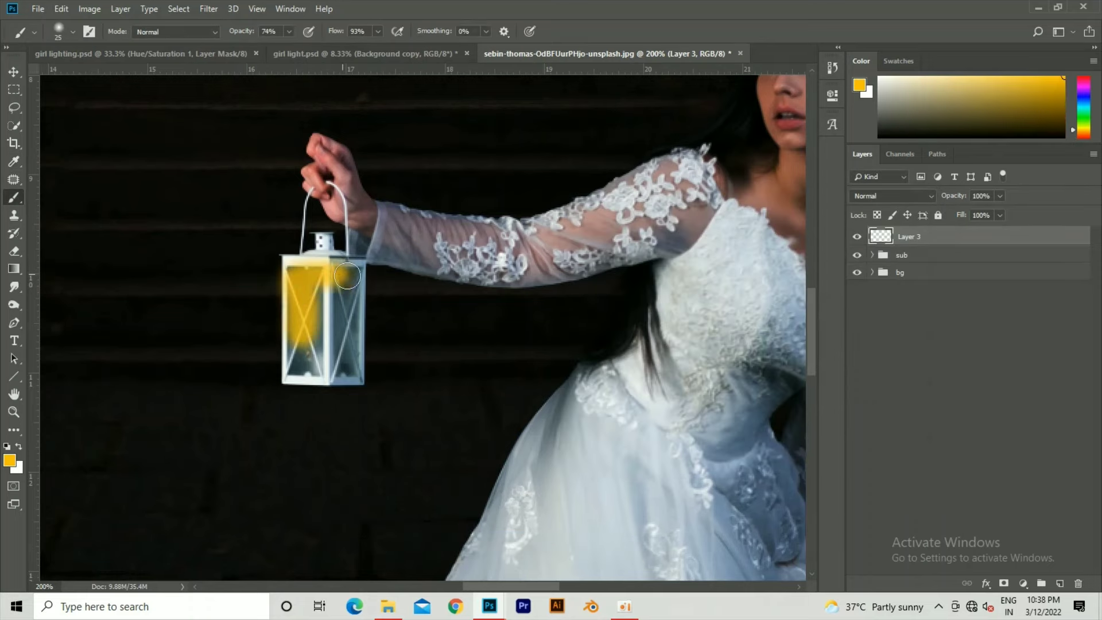
mouse_move(348, 276)
left_mouse_down()
mouse_move(350, 374)
mouse_move(293, 345)
mouse_move(327, 298)
left_mouse_up()
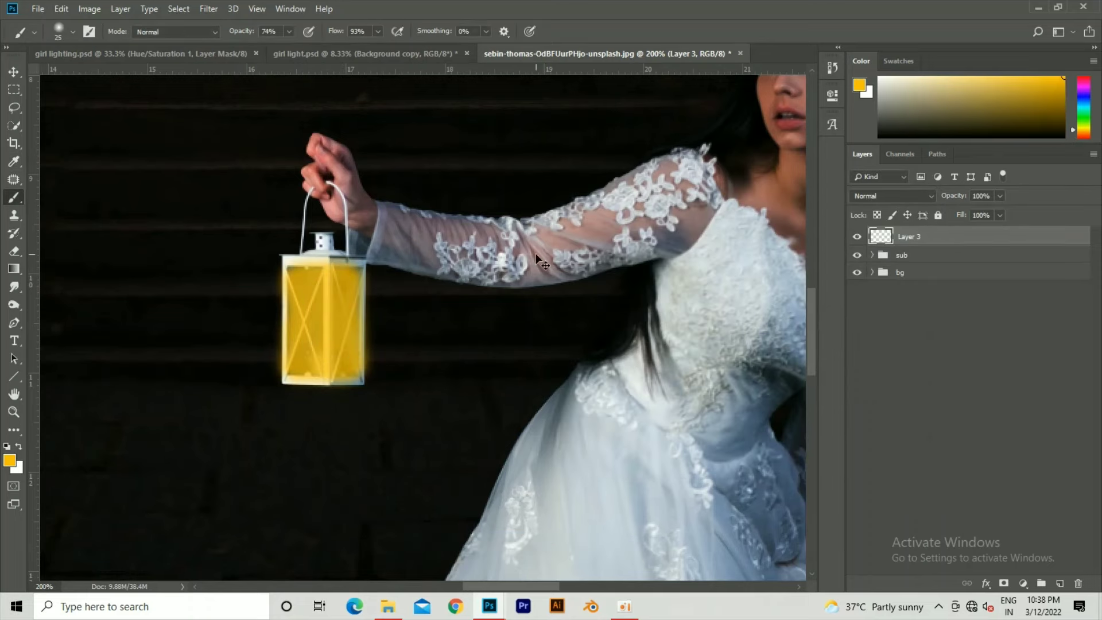
scroll(276, 293, "up", 2)
key("e")
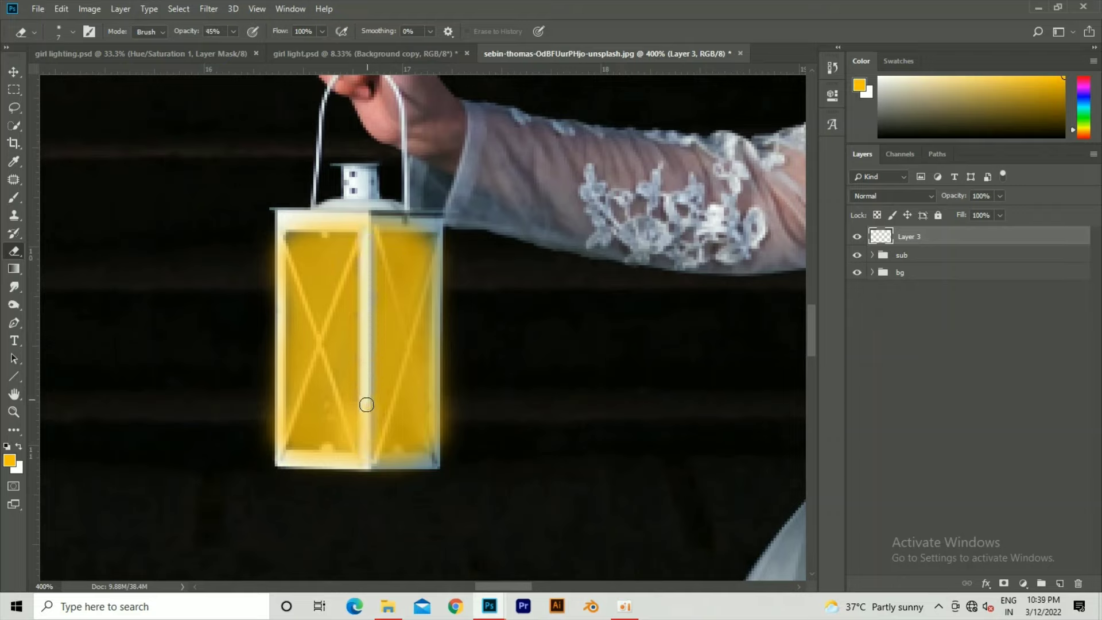
key("ctrl+minus")
On the Overlay girl copy, within her selection, brush 100% yellow onto the lantern handle.
key("alt+bracketleft")
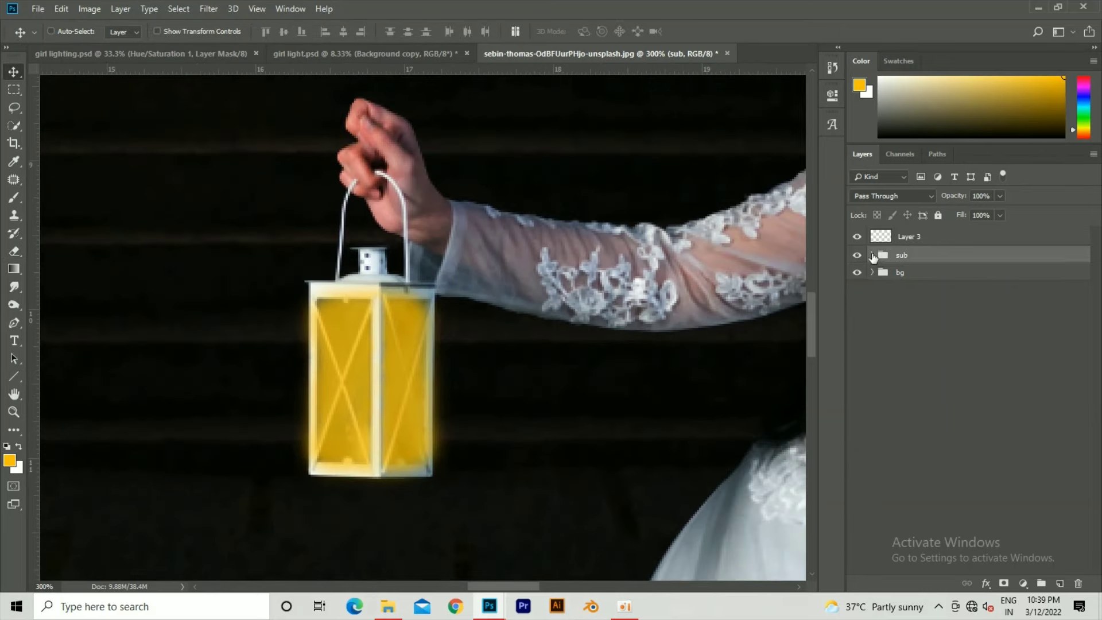
key("alt+bracketleft")
key("b")
left_click_drag(240, 36, 256, 35)
key("bracketleft")
key("bracketleft")
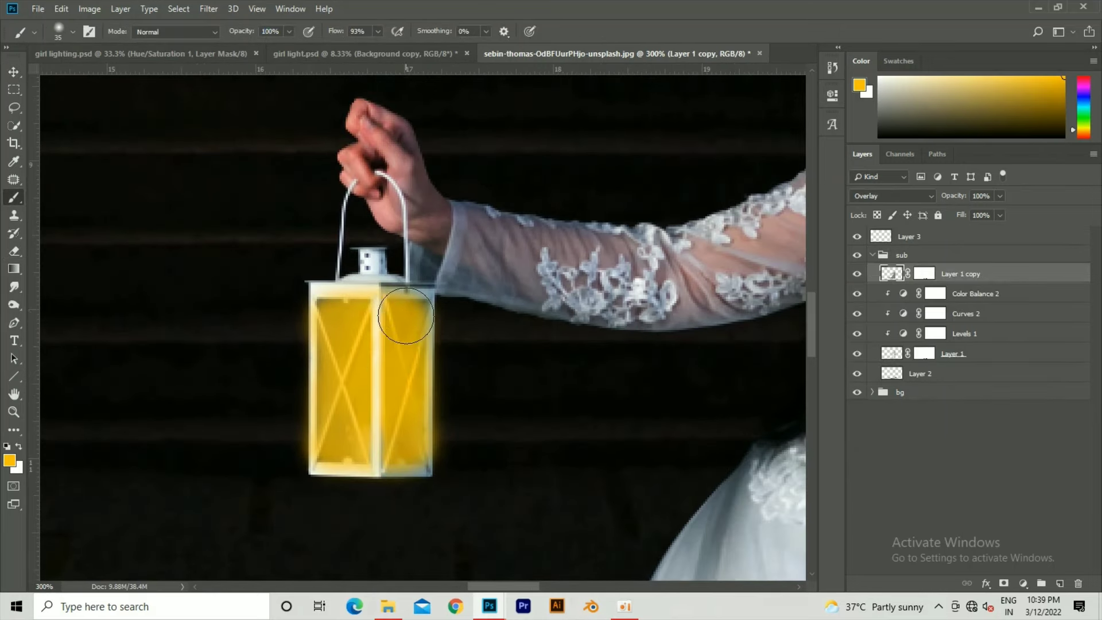
key("ctrl+h")
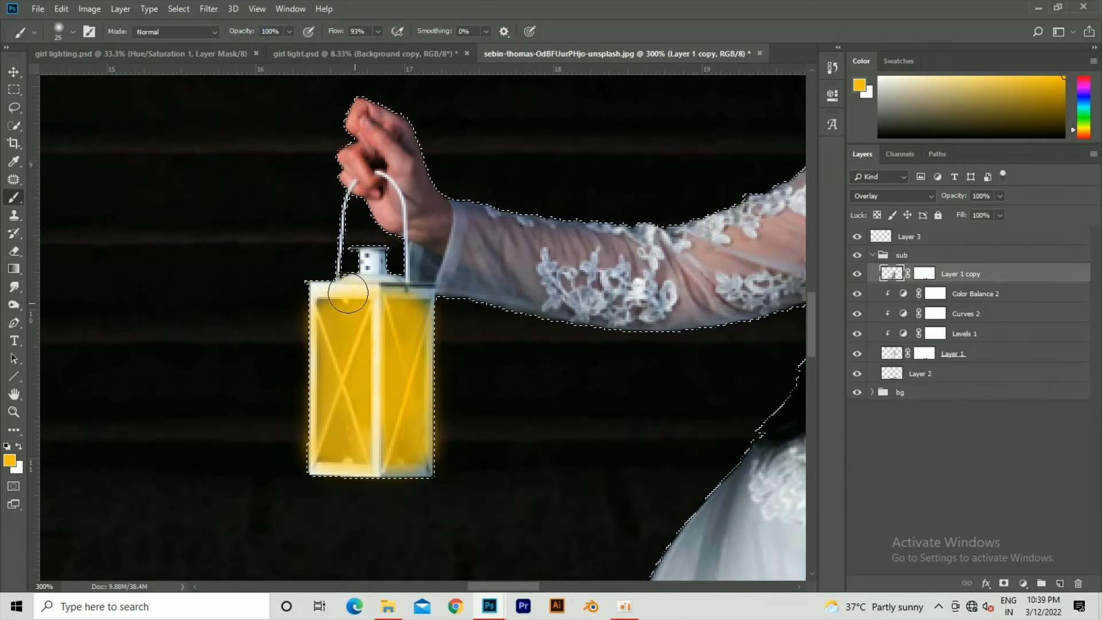
key("bracketleft")
mouse_move(342, 270)
left_mouse_down()
mouse_move(355, 185)
mouse_move(371, 184)
mouse_move(417, 247)
left_mouse_up()
Brush 42% yellow light over the girl's fingers and lace sleeve.
key("ctrl+z")
key("4")
key("2")
key("bracketright")
key("bracketright")
key("bracketright")
left_click_drag(546, 328, 460, 374)
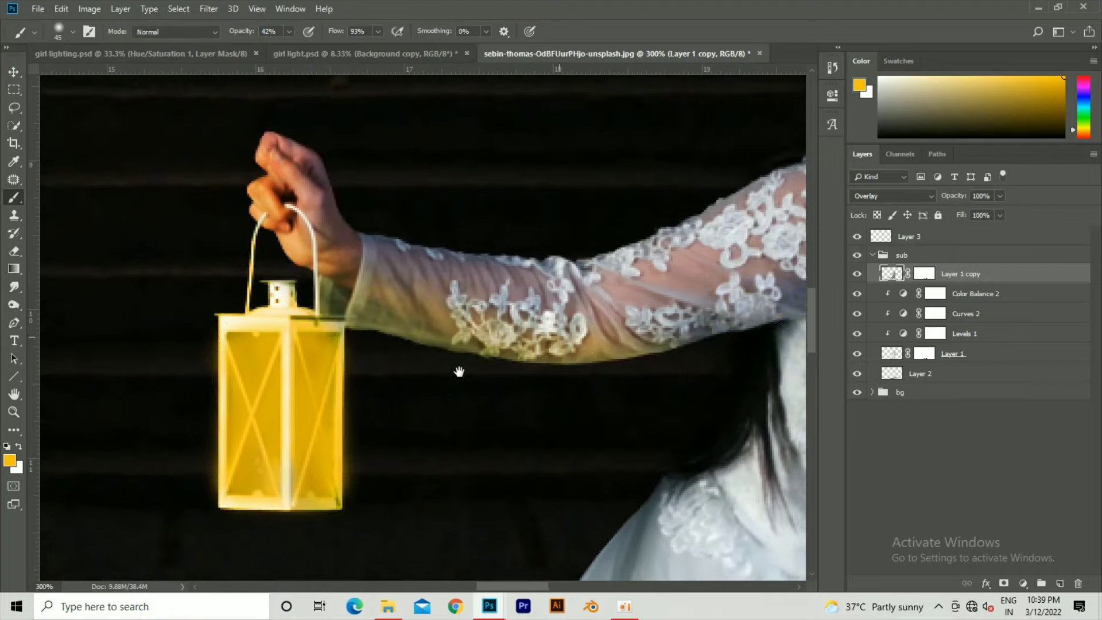
left_click_drag(322, 270, 666, 322)
left_click_drag(600, 337, 468, 360)
Deselect, zoom out to the full scene and add Layer 4 above Layer 3.
key("ctrl+minus")
key("ctrl+minus")
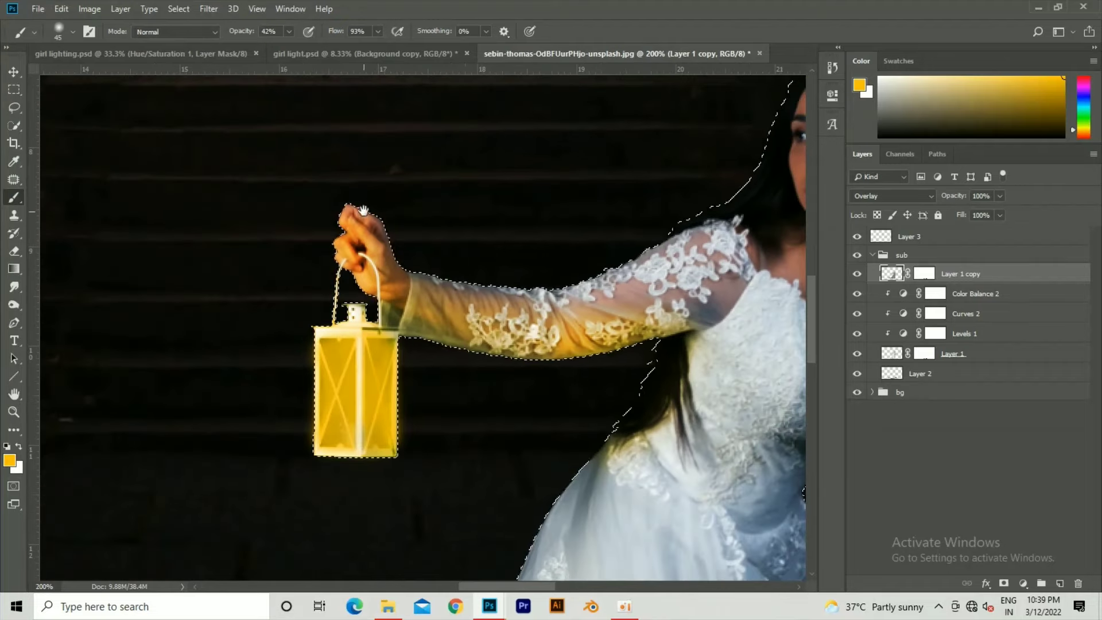
key("m")
key("ctrl+d")
key("ctrl+minus")
key("ctrl+minus")
left_click(902, 255)
left_click(1061, 584)
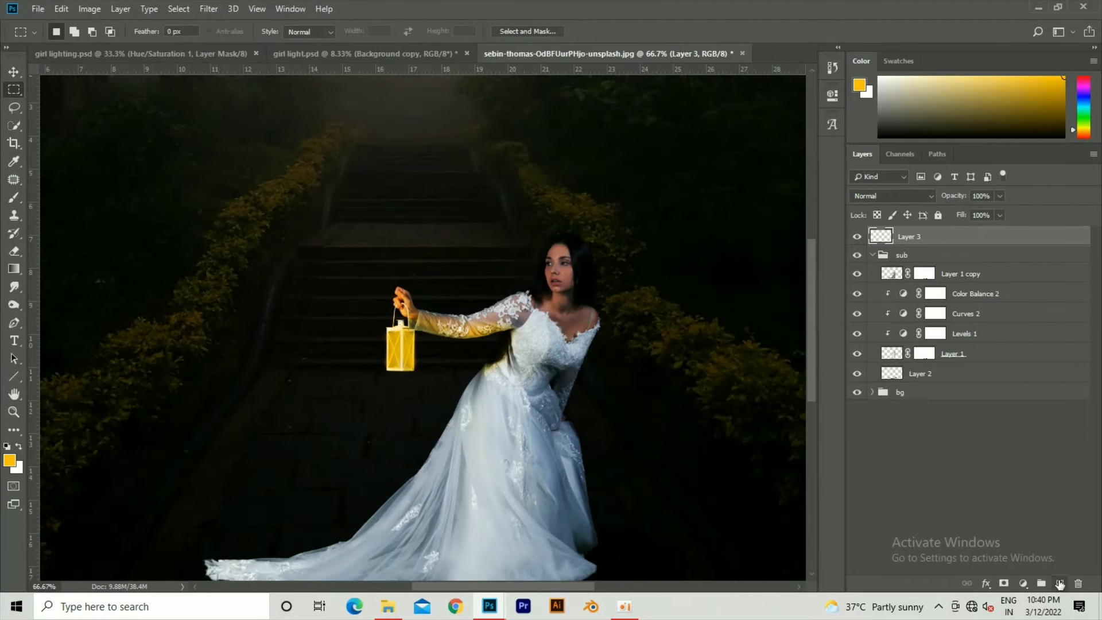
Set Layer 4 to Screen and paint a large yellow glow around the lantern.
key("b")
key("bracketright")
key("bracketright")
key("bracketright")
key("bracketleft")
key("bracketleft")
left_click(892, 196)
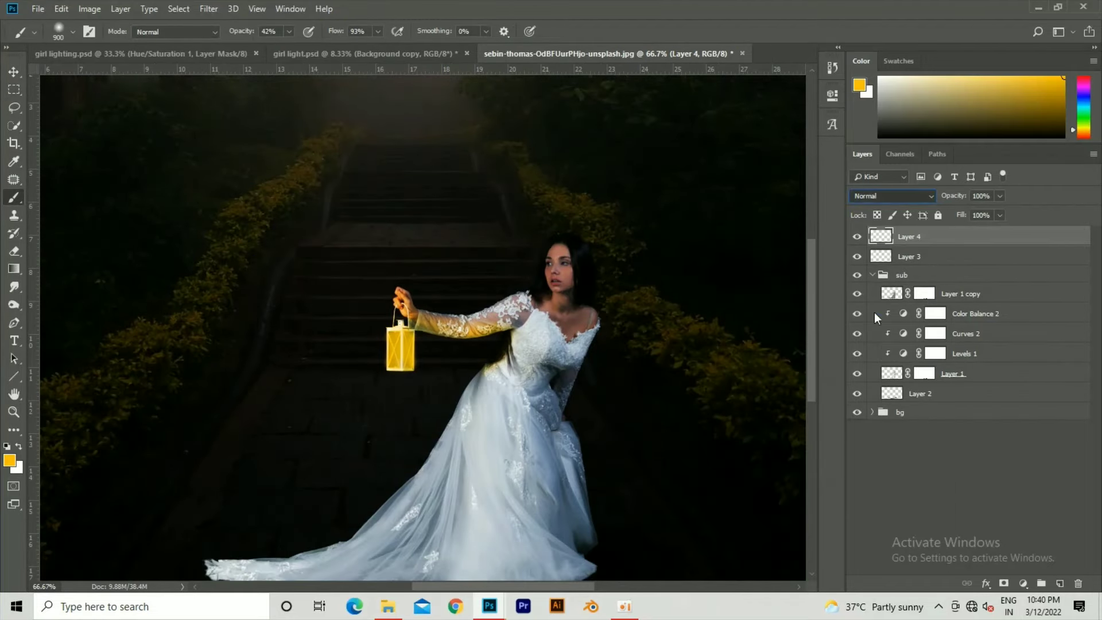
left_click(391, 317)
key("bracketleft")
key("bracketleft")
key("bracketleft")
left_click(398, 343)
Load the girl's outline as a selection and paint warm light onto her.
key("v")
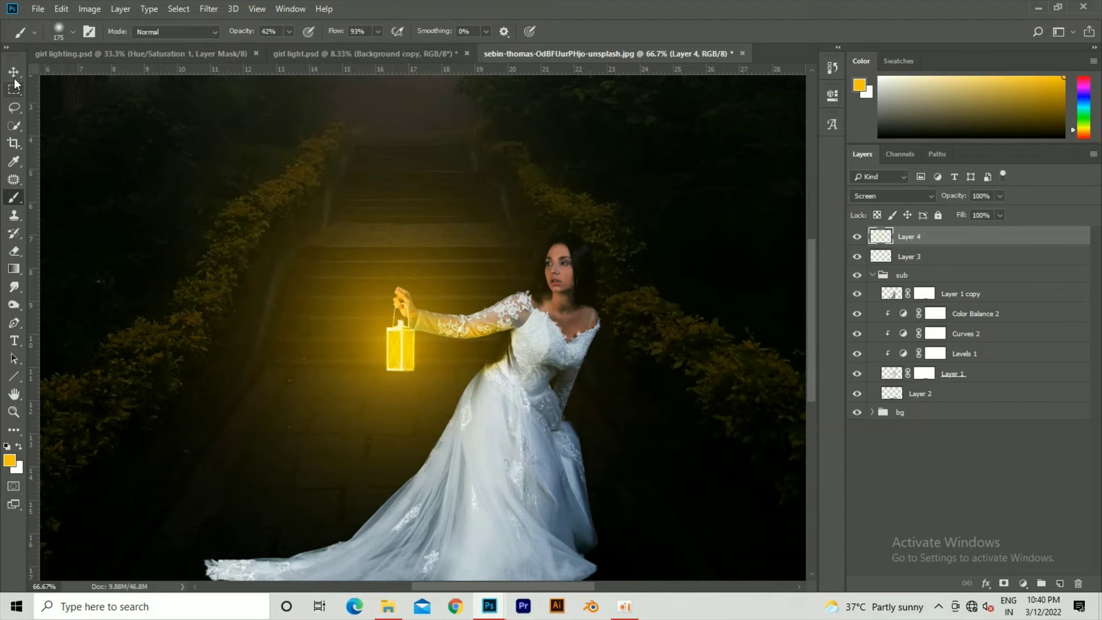
left_click(919, 256)
left_click(970, 294)
left_click(892, 293, "ctrl")
key("ctrl+plus")
key("ctrl+plus")
key("b")
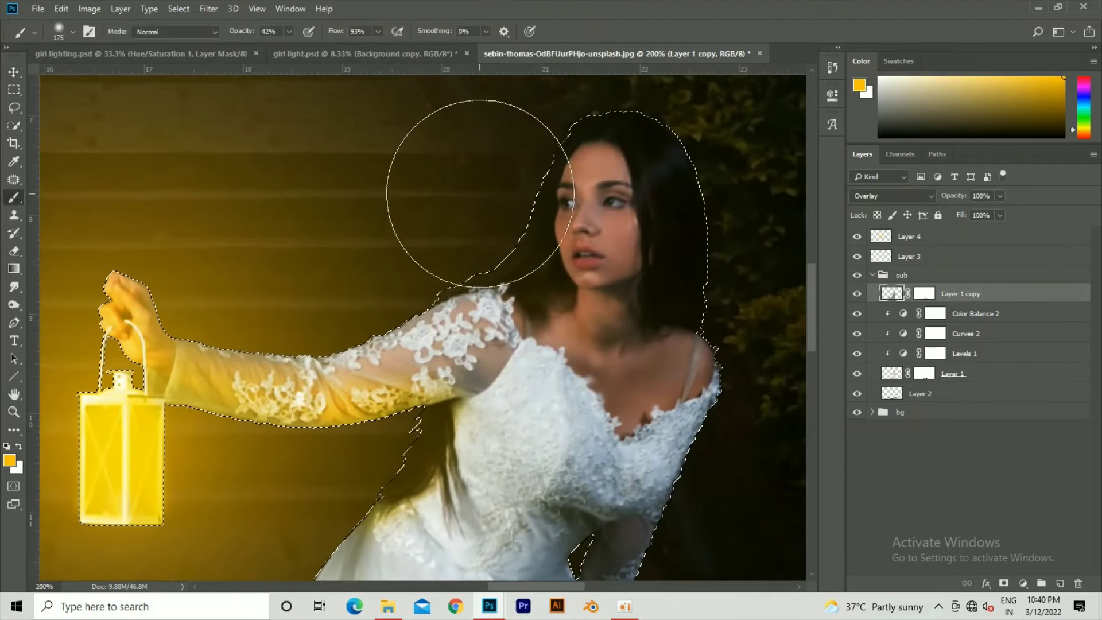
mouse_move(469, 484)
left_mouse_down()
mouse_move(448, 243)
mouse_move(401, 237)
left_mouse_up()
Lightly tint the dress with warm light at 14% brush opacity.
key("3")
key("6")
key("ctrl+minus")
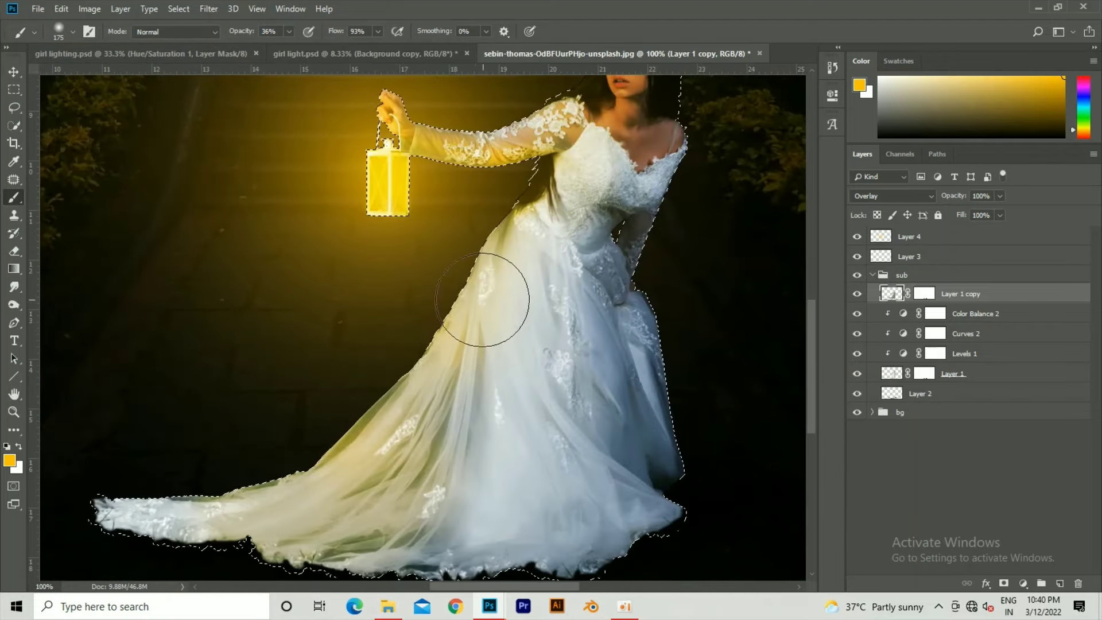
key("2")
key("8")
key("1")
key("4")
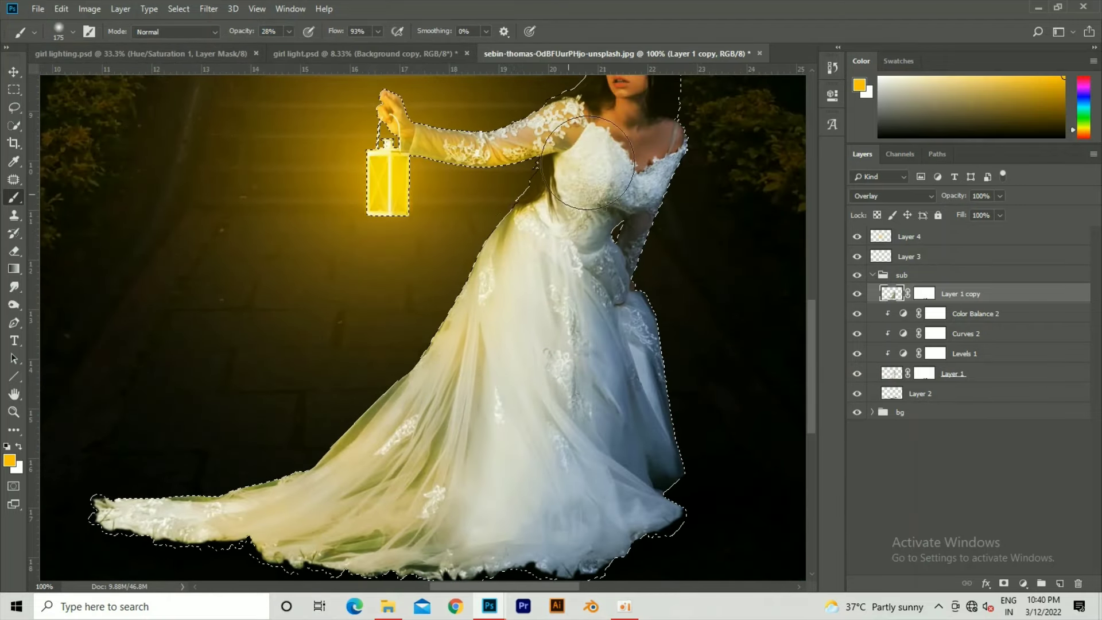
left_click_drag(519, 412, 570, 441)
key("ctrl+minus")
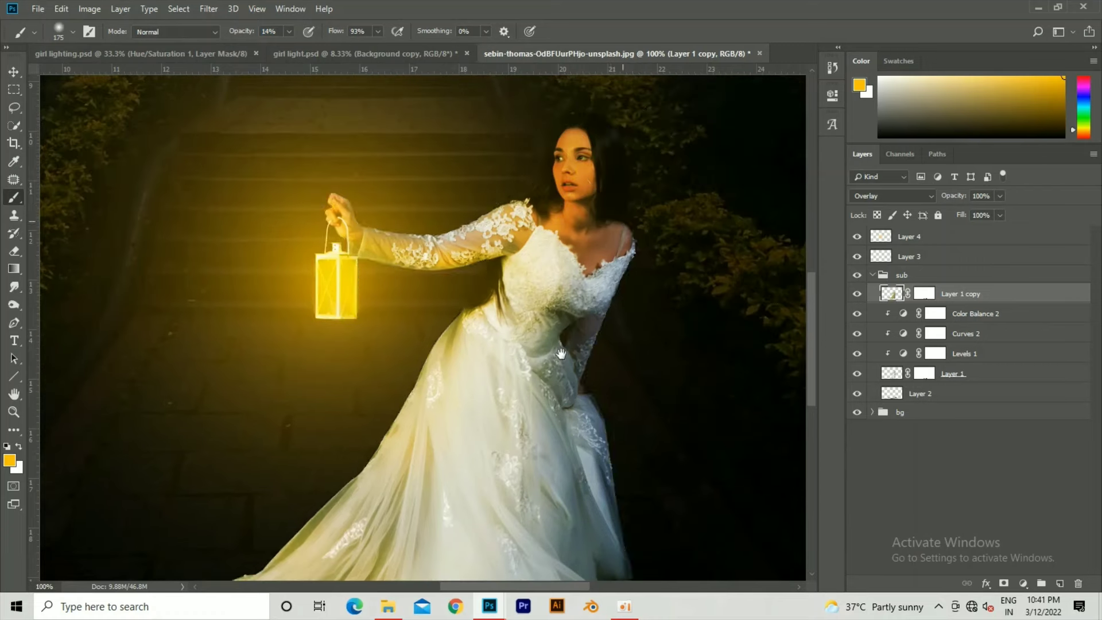
key("ctrl+plus")
Clear the selection, collapse the sub group and create a new empty layer.
key("m")
key("ctrl+d")
key("b")
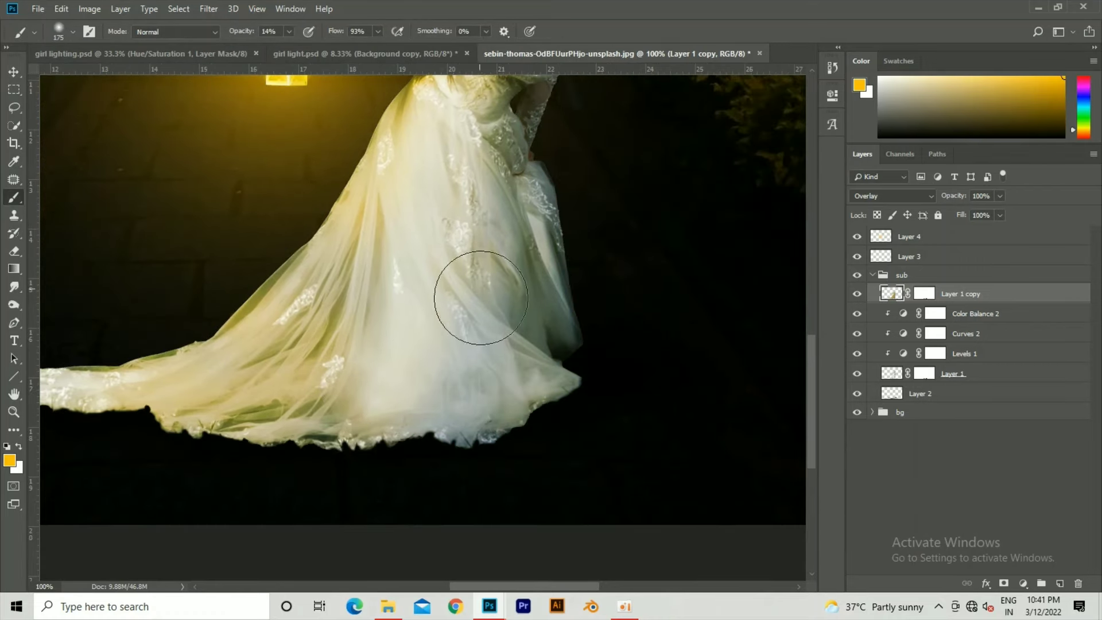
key("ctrl+minus")
key("ctrl+minus")
key("v")
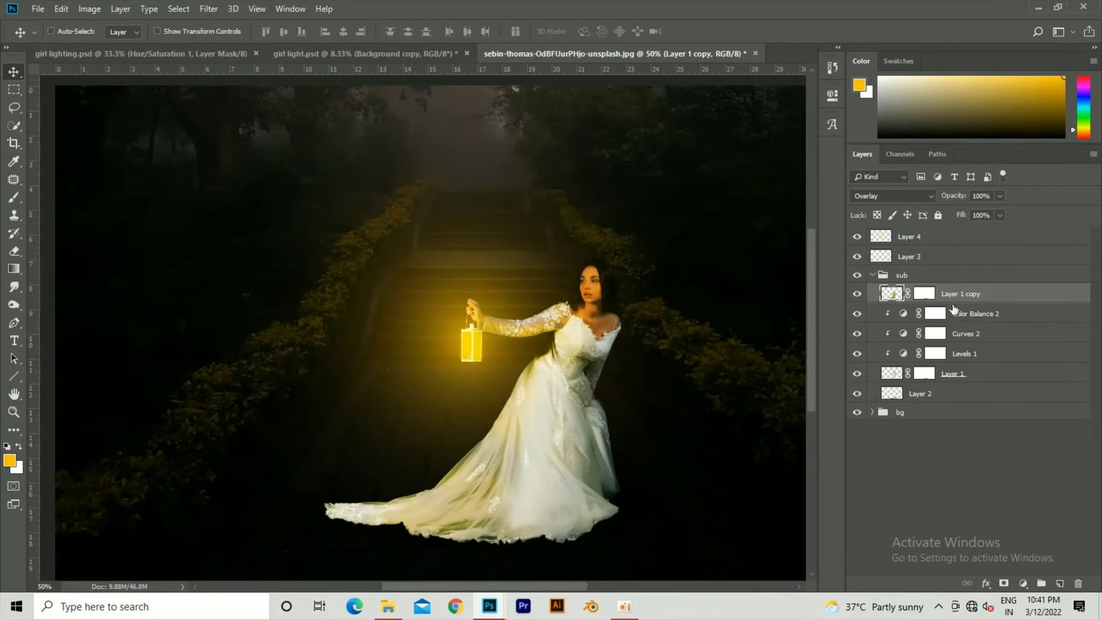
left_click(873, 275)
left_click_drag(449, 410, 433, 340)
key("ctrl+shift+alt+n")
Place Layer 5 below the sub group, set it to Overlay, and use 47% brush opacity.
left_click_drag(918, 256, 919, 302)
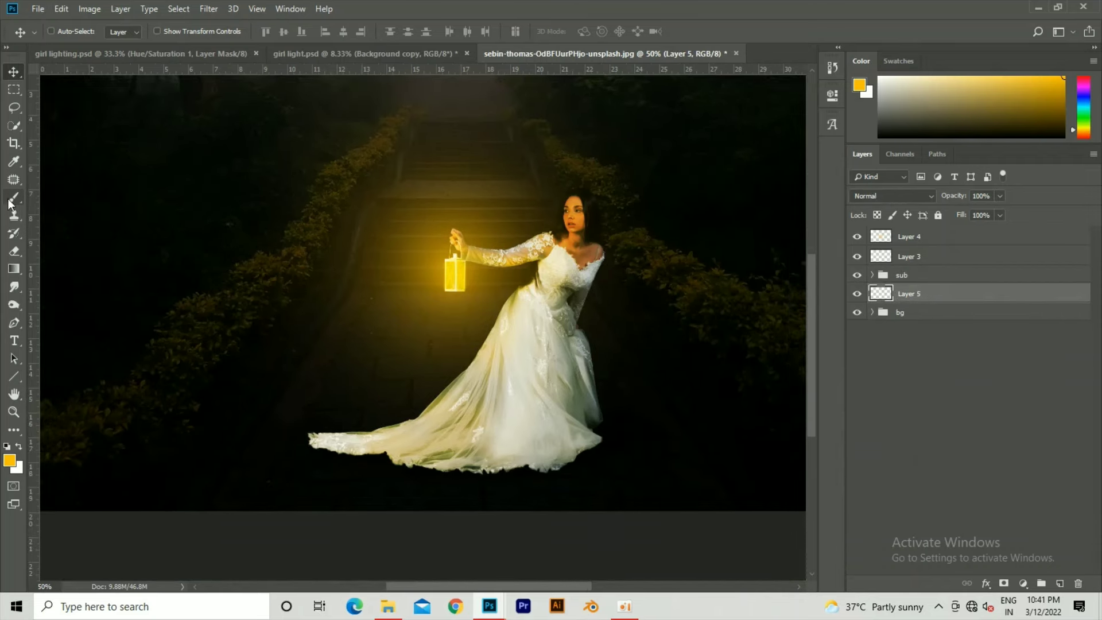
left_click(10, 202)
left_click(893, 196)
left_click(873, 367)
left_click_drag(999, 196, 962, 212)
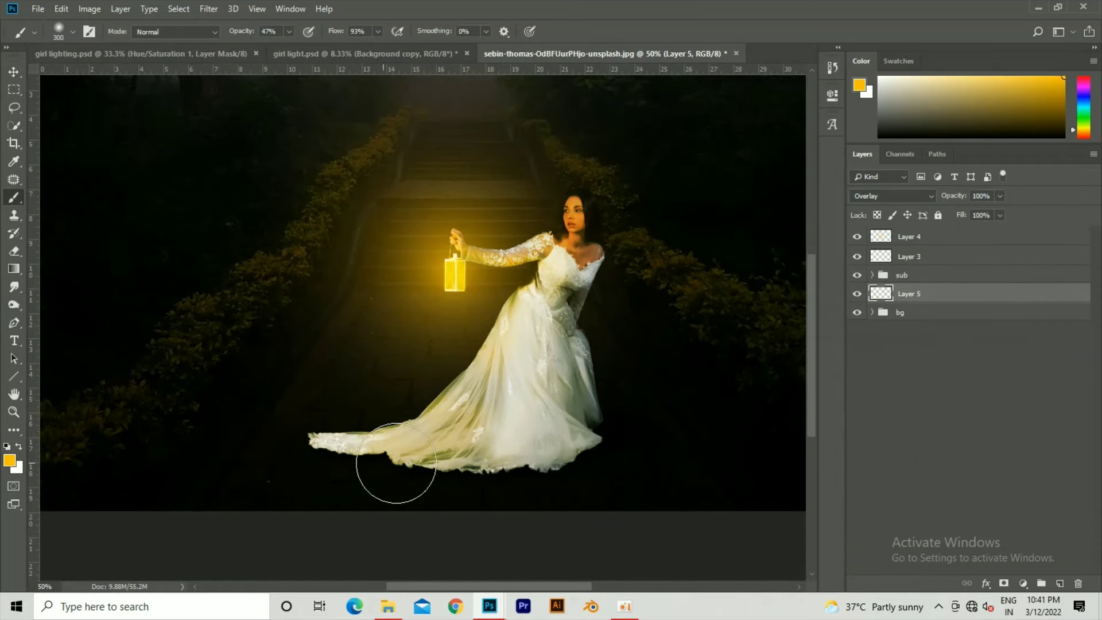
Paint a yellow glow stroke along the dress hem, then undo it.
scroll(361, 451, "right", 5)
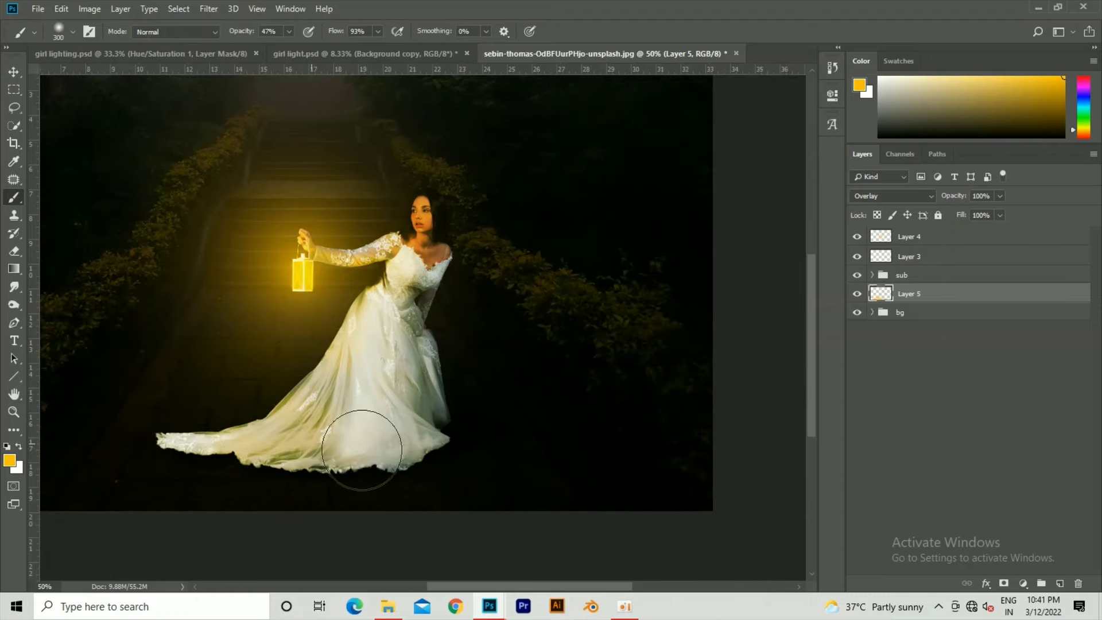
left_click_drag(484, 440, 520, 485)
key("ctrl+z")
scroll(447, 270, "left", 10)
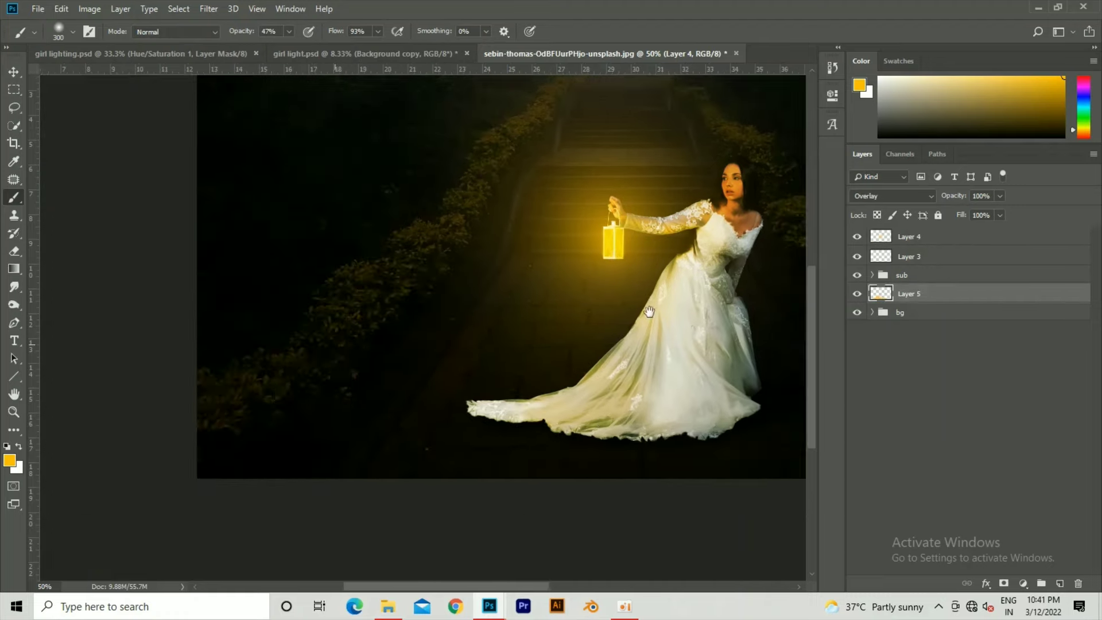
scroll(574, 342, "right", 10)
scroll(468, 287, "left", 10)
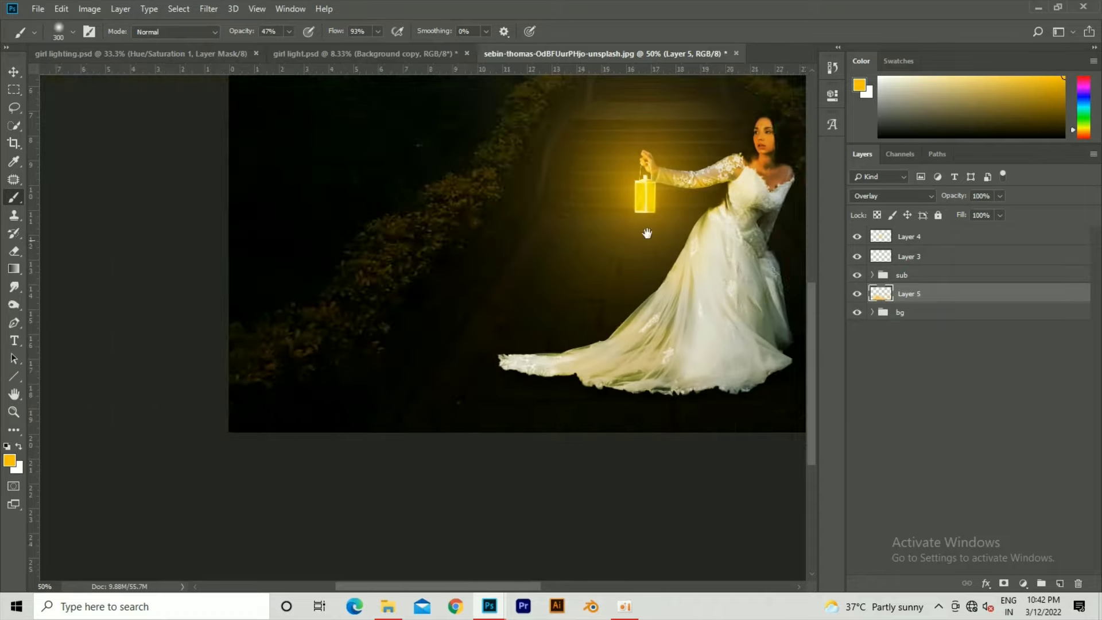
scroll(468, 287, "right", 8)
Zoom out to the full image and select Layer 3.
key("ctrl+minus")
key("v")
left_click(984, 256)
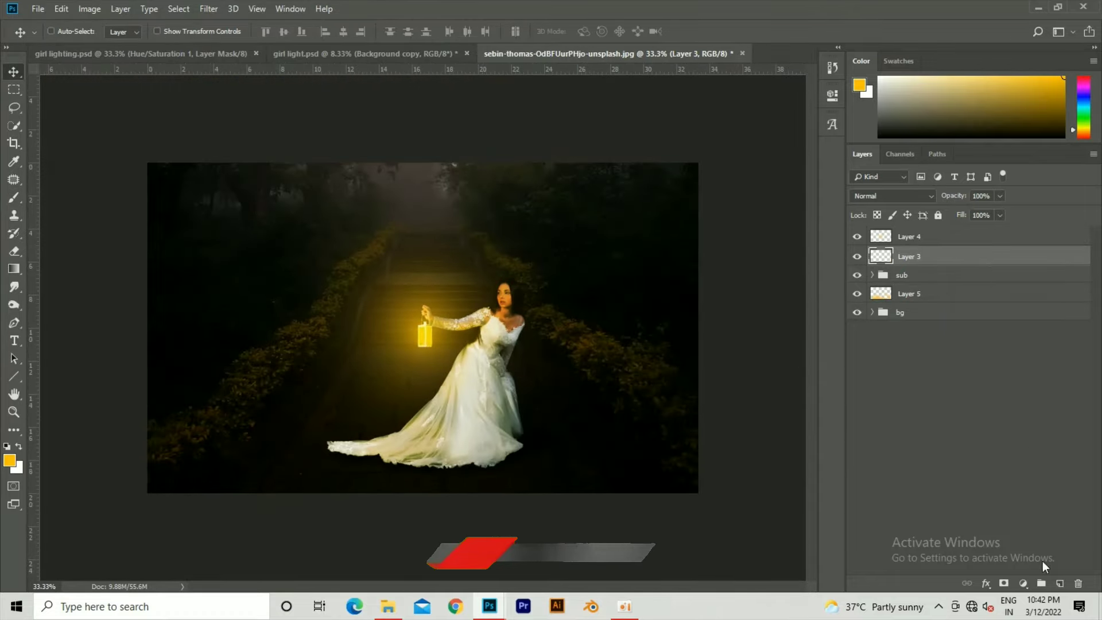
Add a new top layer and dab fog on the left with a fog brush at 67% opacity.
left_click(1060, 583)
key("b")
right_click(402, 280)
scroll(446, 456, "up", 1)
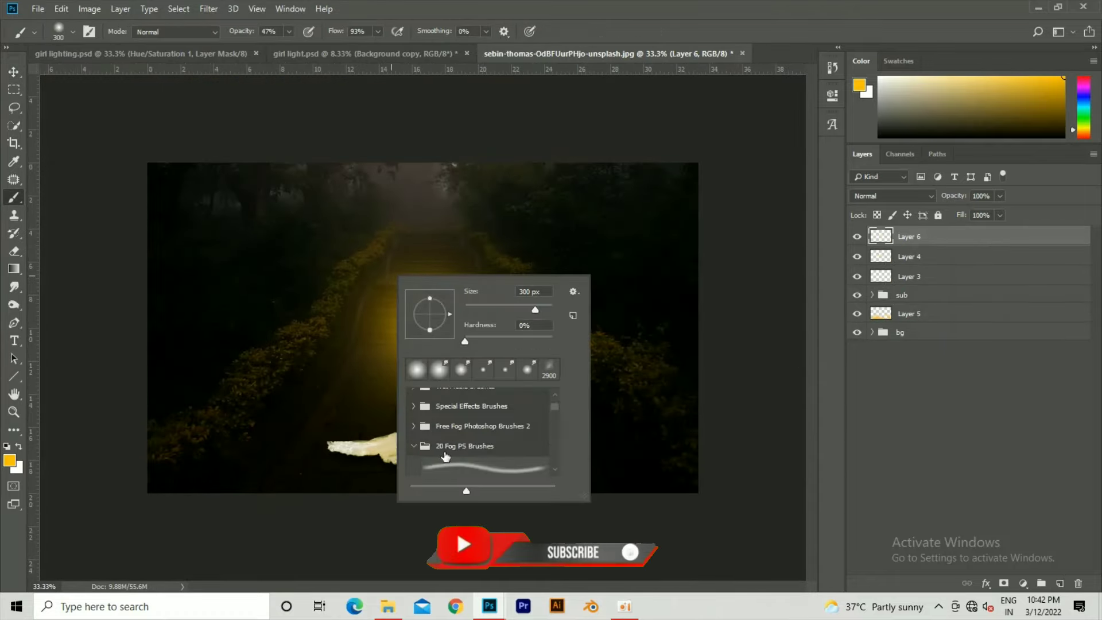
scroll(446, 456, "down", 1)
double_click(446, 448)
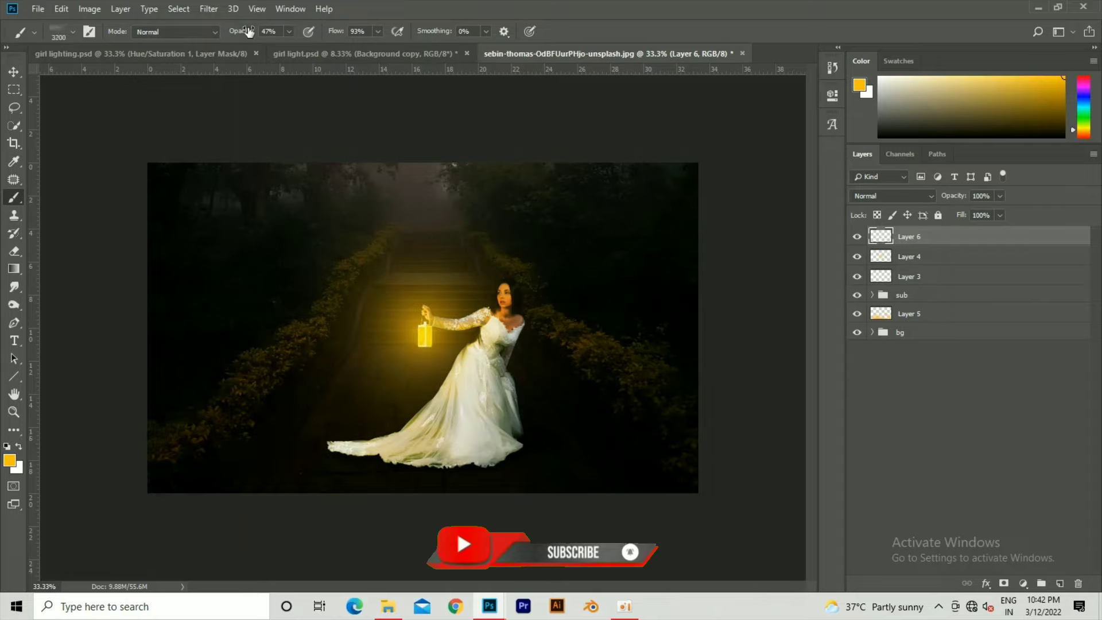
left_click_drag(249, 31, 215, 35)
left_click(451, 398)
Paint fog across the right-centre area at 45% opacity.
key("bracketleft")
key("4")
key("5")
left_click_drag(611, 303, 493, 421)
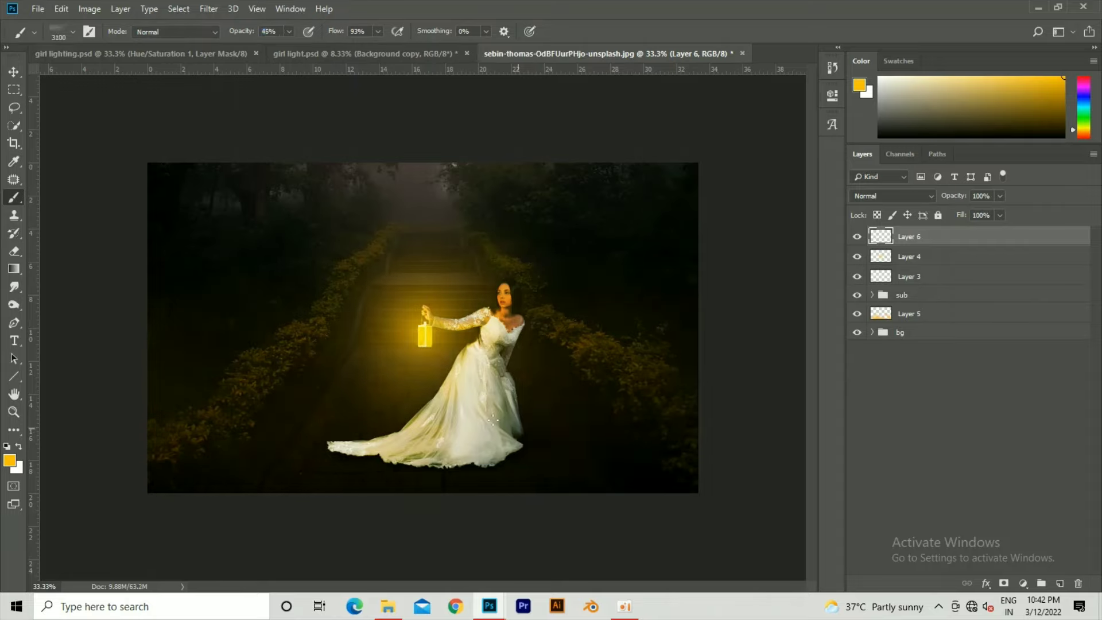
Switch the paint colour to white and choose the Fog 1 brush.
left_click(9, 461)
left_click(578, 228)
left_click(856, 223)
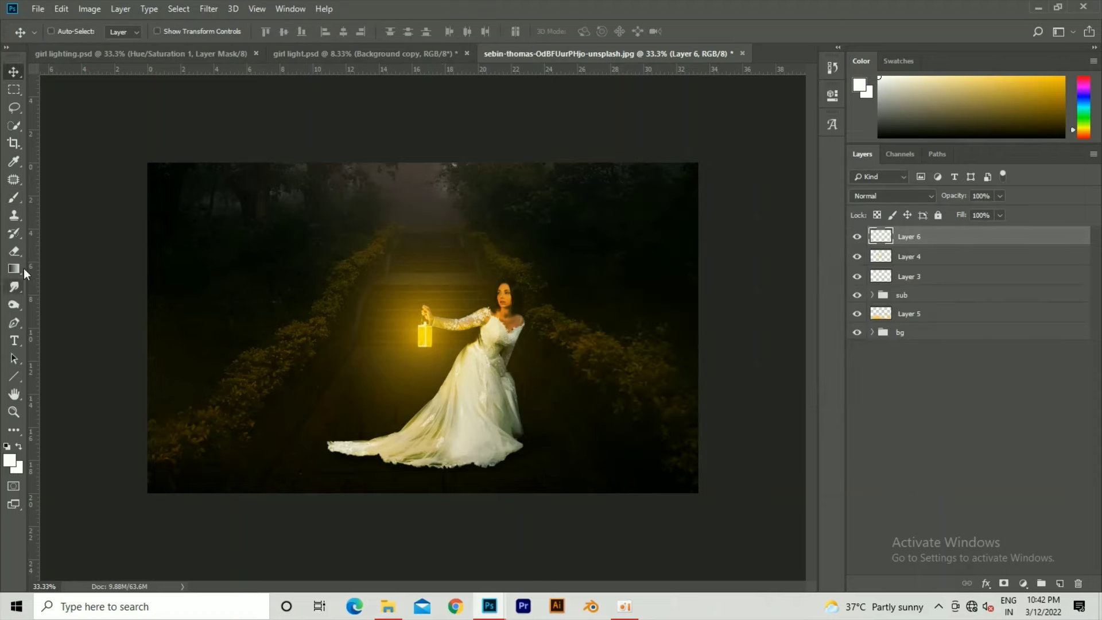
right_click(425, 297)
double_click(546, 473)
Try a 25% fog patch above the lantern, undo it, and enlarge the brush to 1200.
key("2")
key("5")
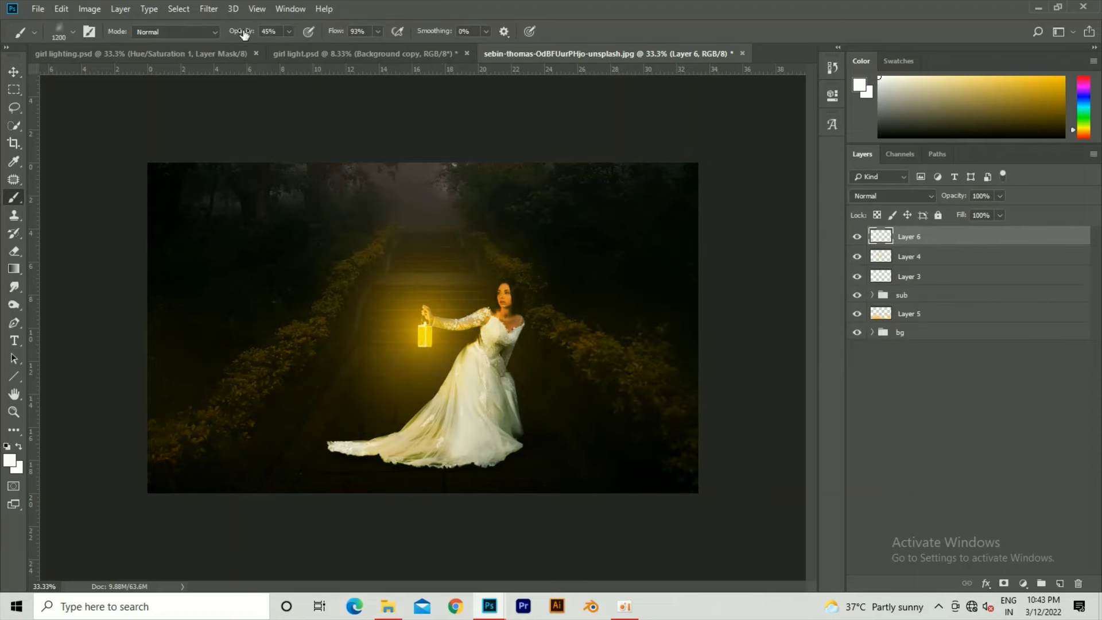
left_click(695, 545)
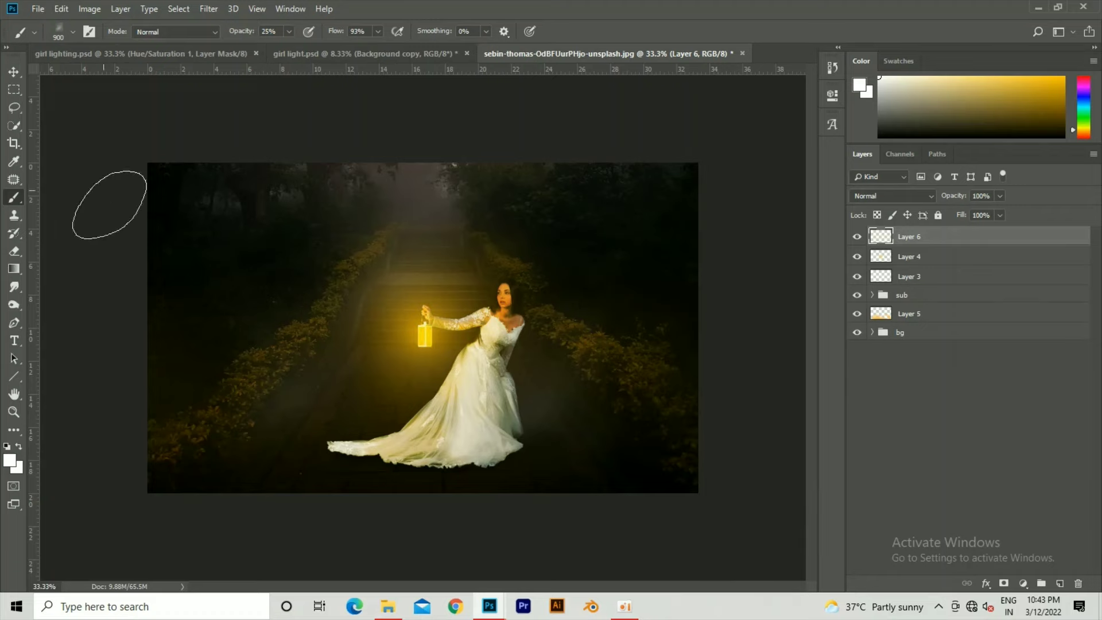
key("ctrl+z")
key("bracketright")
key("bracketright")
key("bracketright")
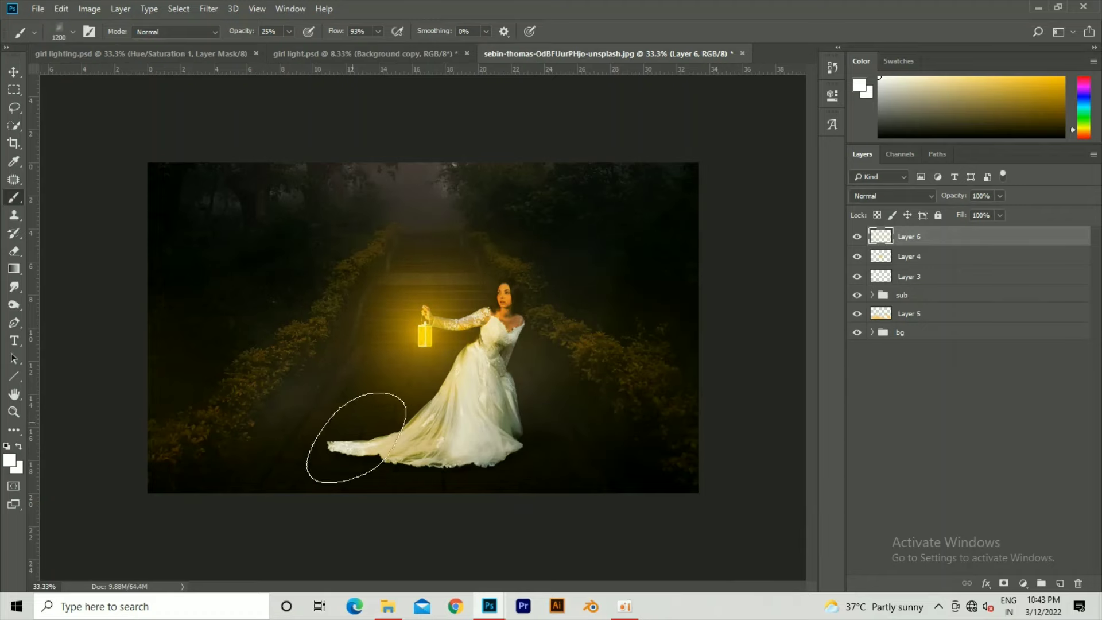
key("ctrl+plus")
left_click(19, 72)
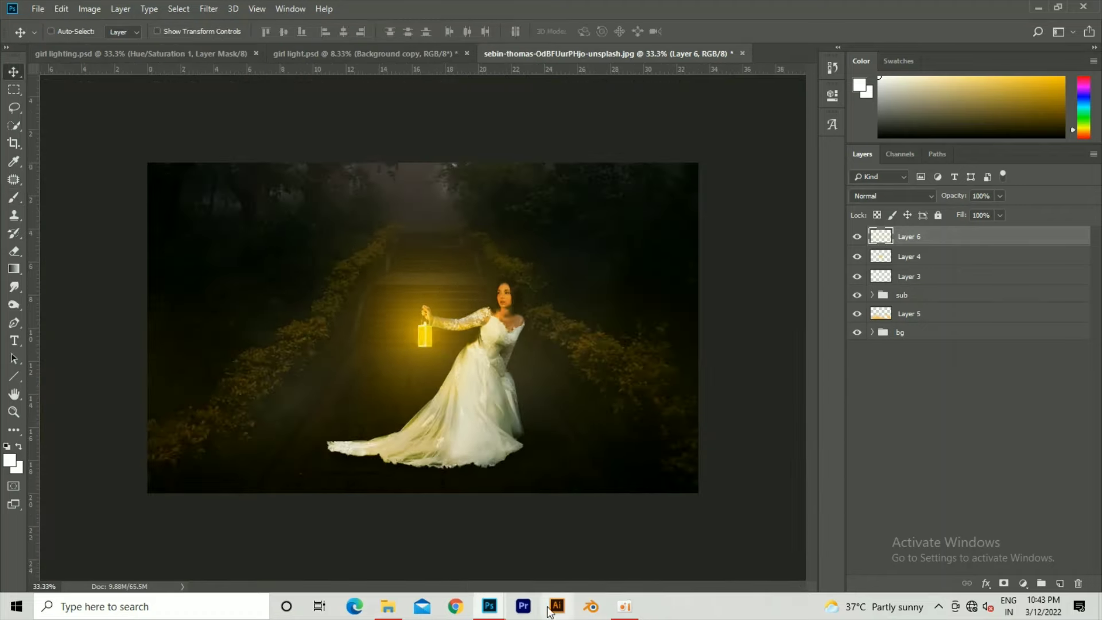
Drop in the fireflies image at about half size, Screen blending, positioned on the lantern.
left_click_drag(591, 315, 344, 287)
key("ctrl+t")
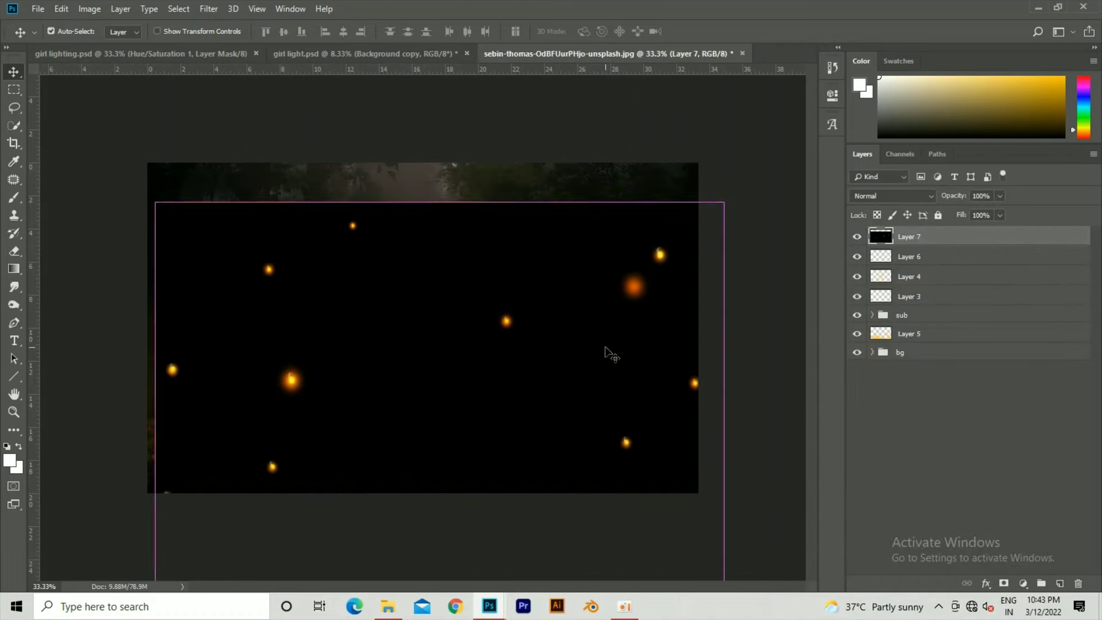
left_click_drag(726, 202, 575, 293)
left_click(893, 196)
left_click(884, 310)
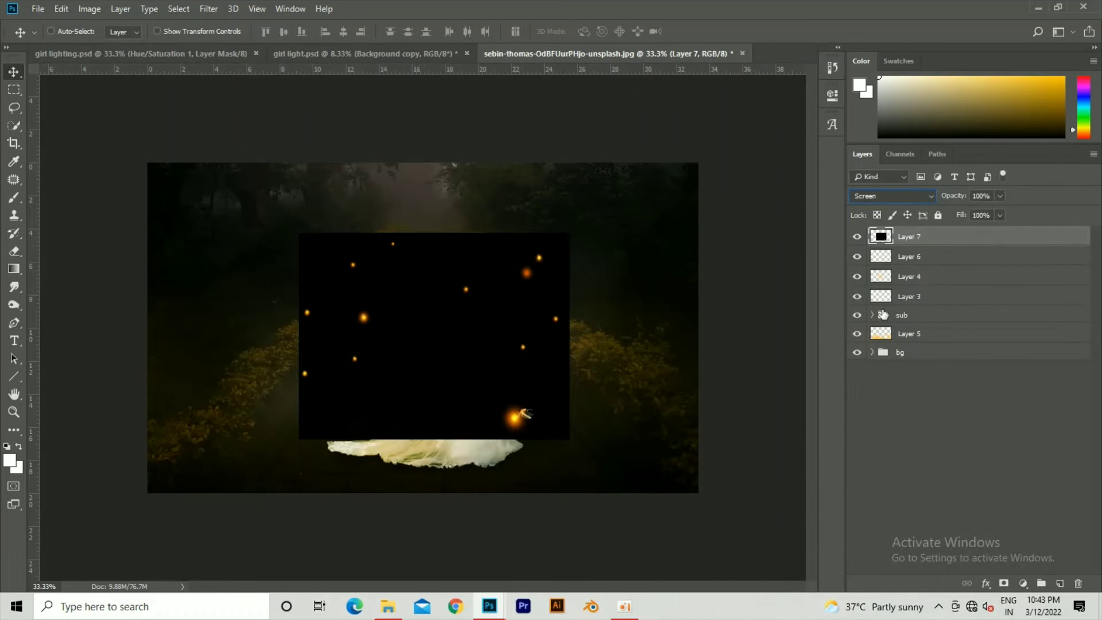
left_click_drag(570, 440, 441, 346)
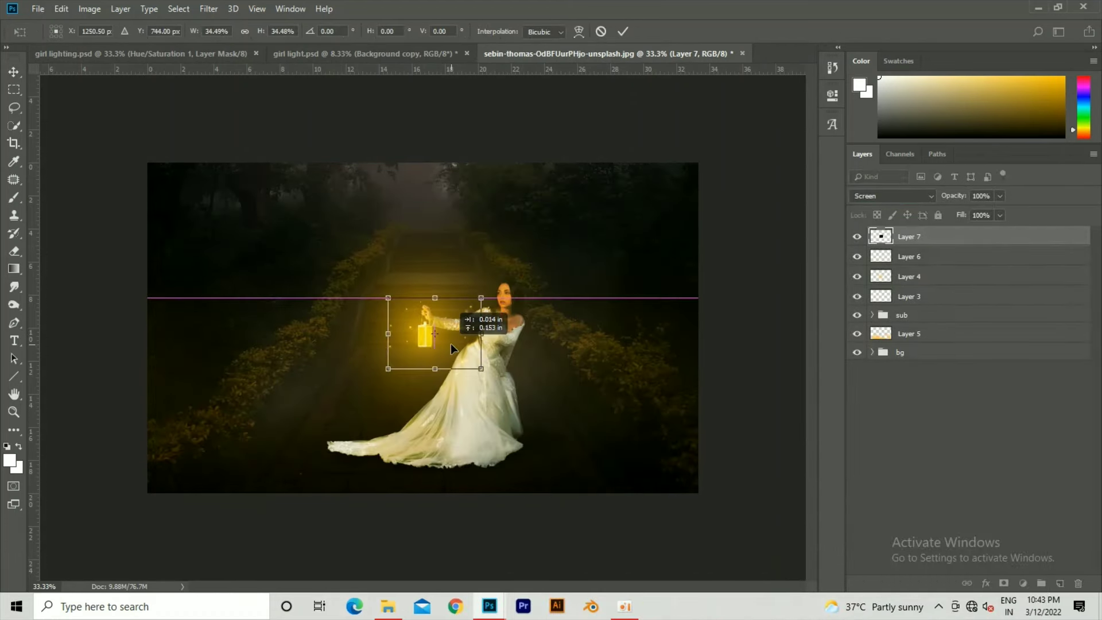
key("Return")
Move Layer 7 below the sub group and add a vertically flipped, shrunken copy around the lantern.
left_click_drag(910, 236, 910, 316)
left_click_drag(449, 334, 449, 335)
key("ctrl+plus")
key("ctrl+plus")
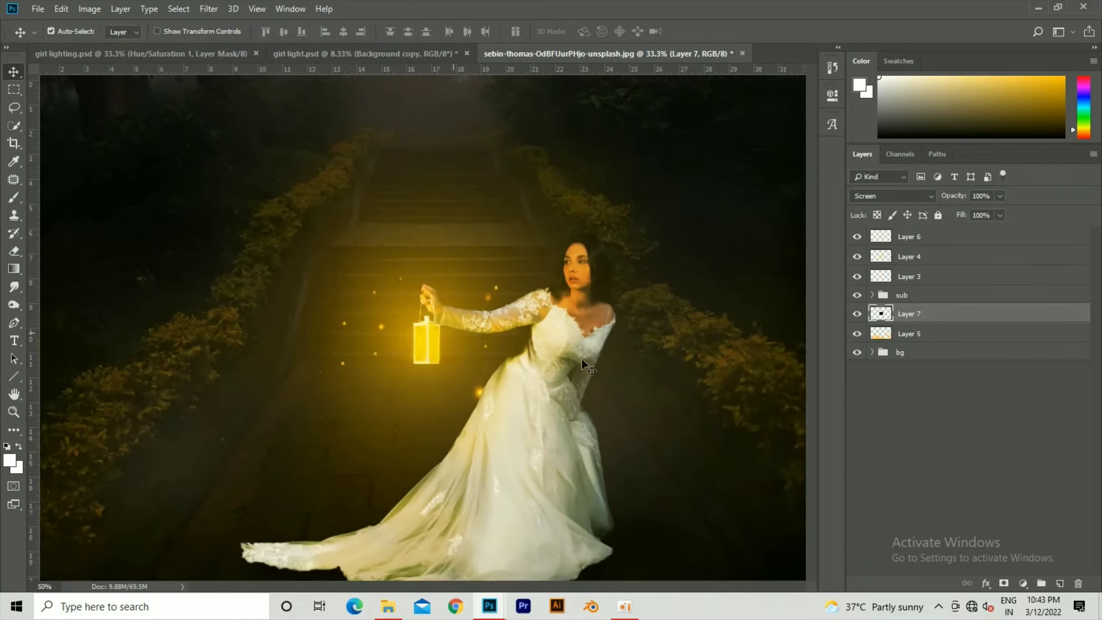
key("ctrl+t")
right_click(488, 302)
left_click(553, 475)
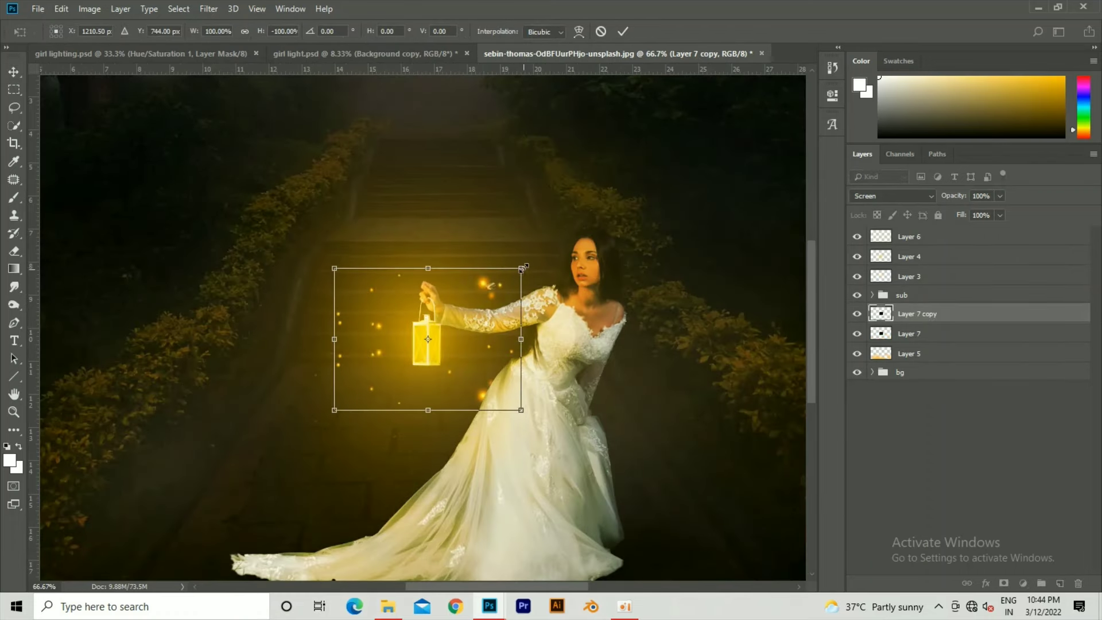
mouse_move(534, 256)
left_mouse_down()
mouse_move(480, 295)
mouse_move(681, 167)
mouse_move(731, 162)
left_mouse_up()
key("Return")
Duplicate the original fireflies layer again and enlarge the new copy.
left_click(994, 330)
key("ctrl+j")
key("ctrl+minus")
key("ctrl+t")
key("Return")
key("ctrl+minus")
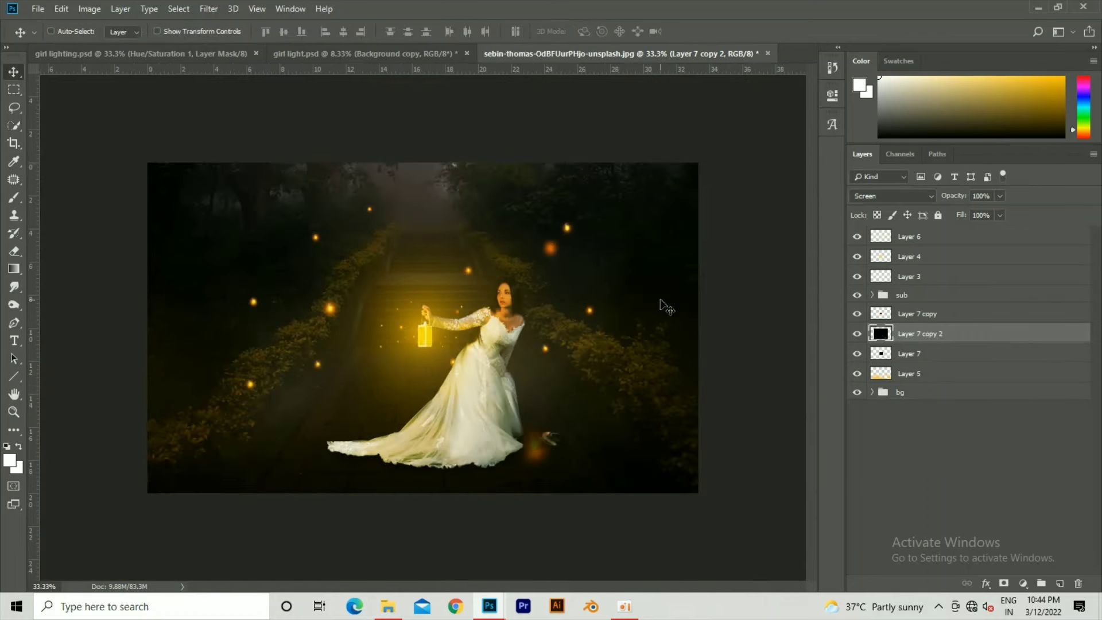
Add a layer mask to Layer 7 copy 2 with black as the paint colour.
left_click(1004, 584)
key("b")
key("x")
right_click(574, 442)
scroll(718, 528, "down", 2)
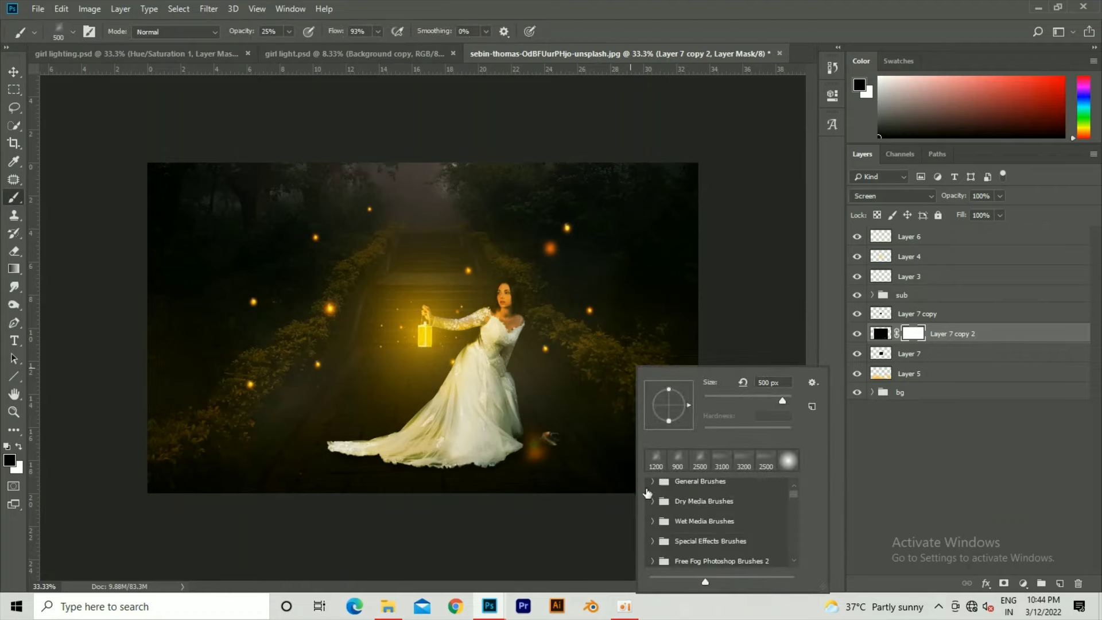
key("Escape")
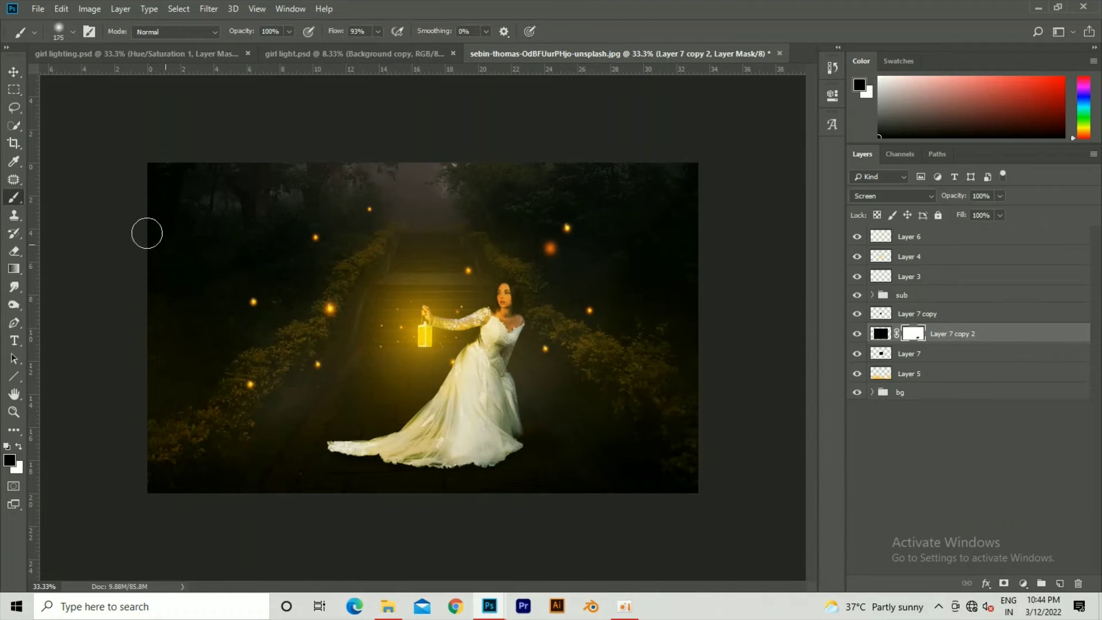
Rotate and reposition the fireflies layer content by about 8.5°.
left_click(881, 334)
key("ctrl+t")
left_click_drag(657, 264, 664, 300)
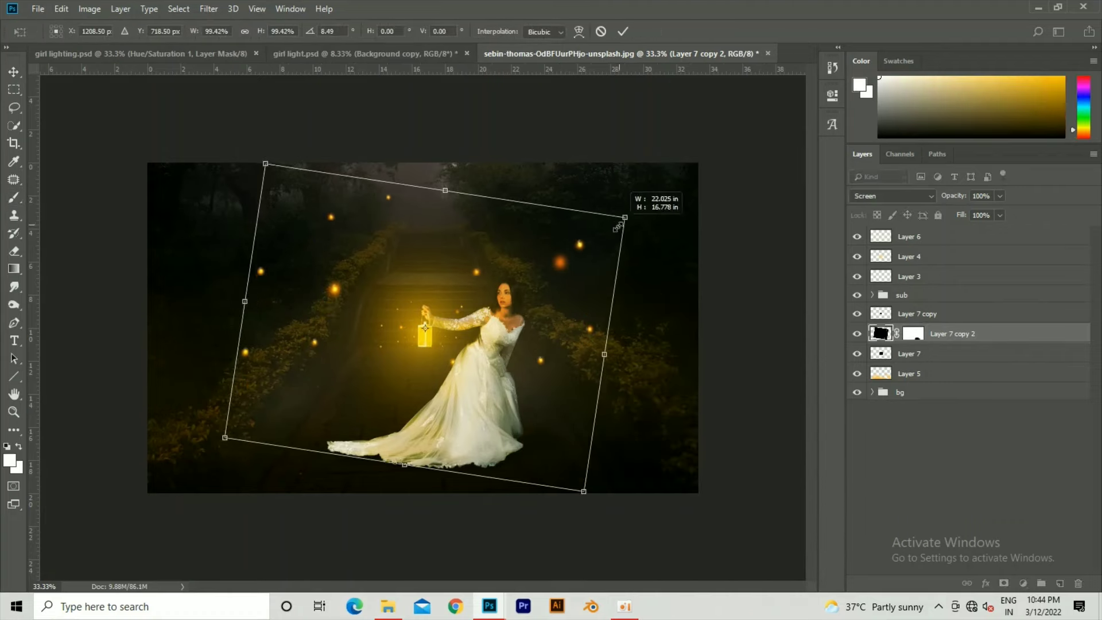
left_click_drag(486, 318, 519, 342)
key("Return")
Enlarge the Layer 7 copy fireflies around the lantern.
left_click(917, 314)
key("ctrl+t")
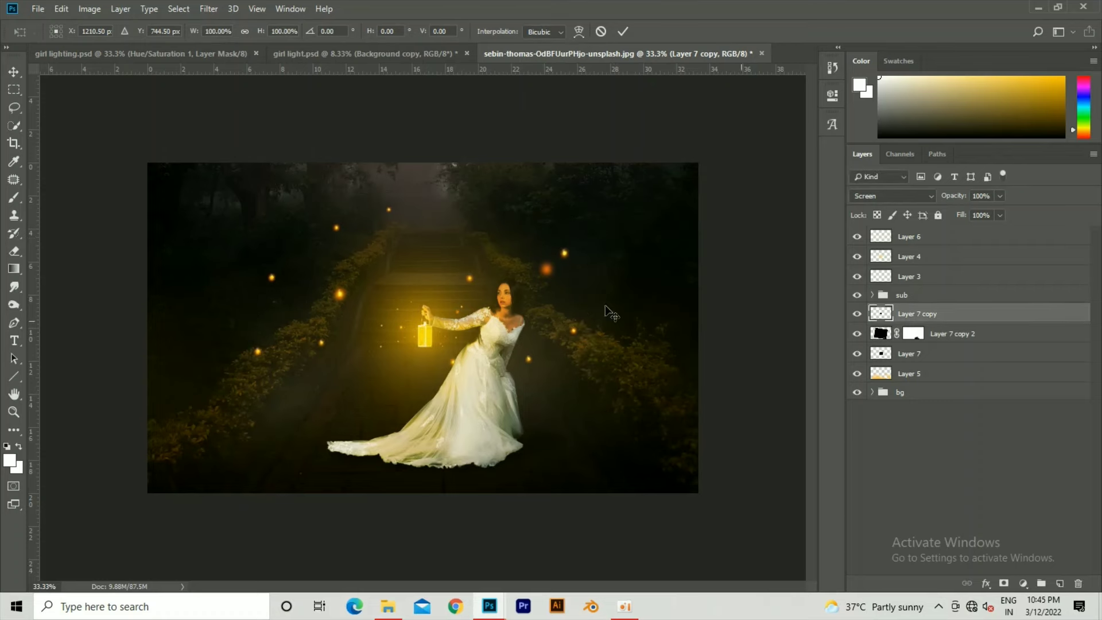
left_click_drag(470, 306, 567, 254)
key("Return")
Reset colours to black and white for mask painting and review the image.
key("ctrl+plus")
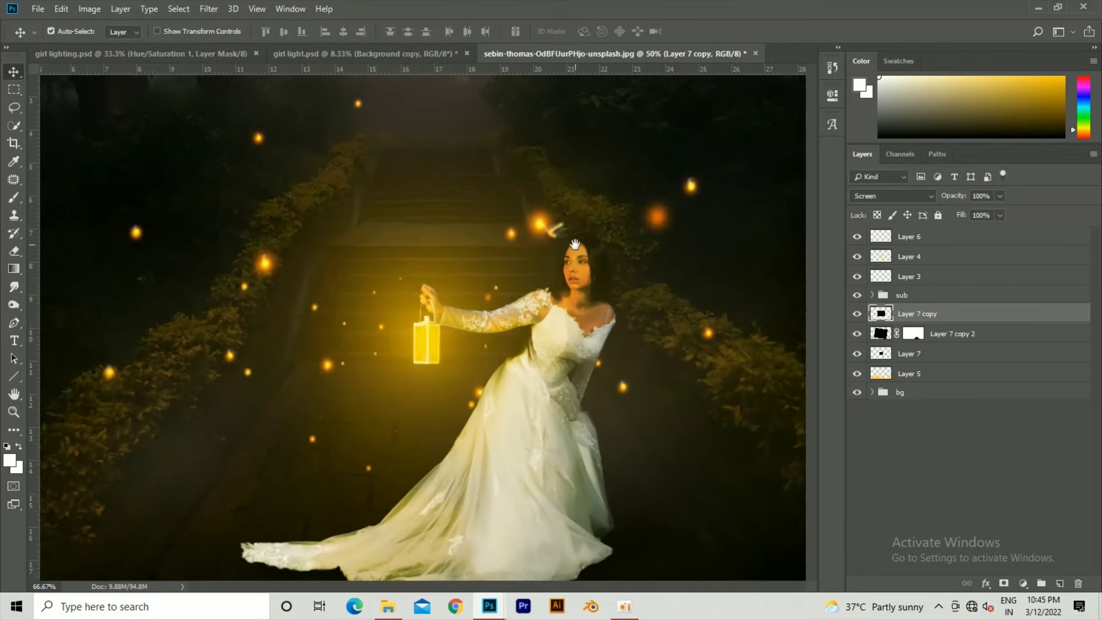
key("d")
key("b")
key("ctrl+minus")
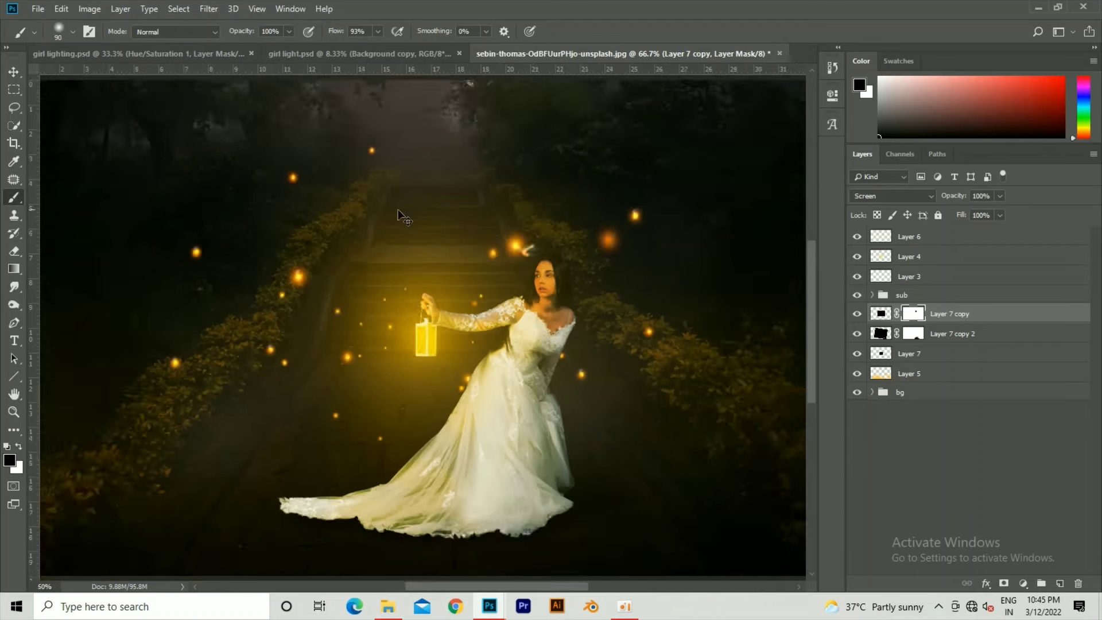
key("ctrl+minus")
key("v")
key("ctrl+plus")
Add a Brightness/Contrast adjustment with Brightness -14 and Contrast 11.
key("ctrl+minus")
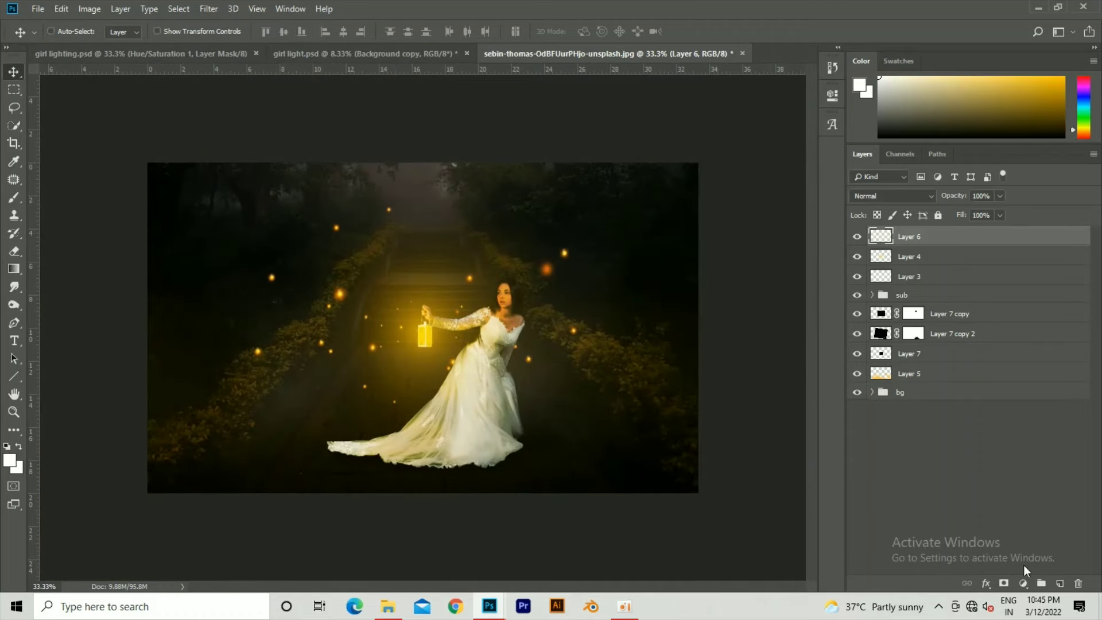
left_click(1023, 583)
left_click(1016, 381)
left_click_drag(731, 166, 725, 167)
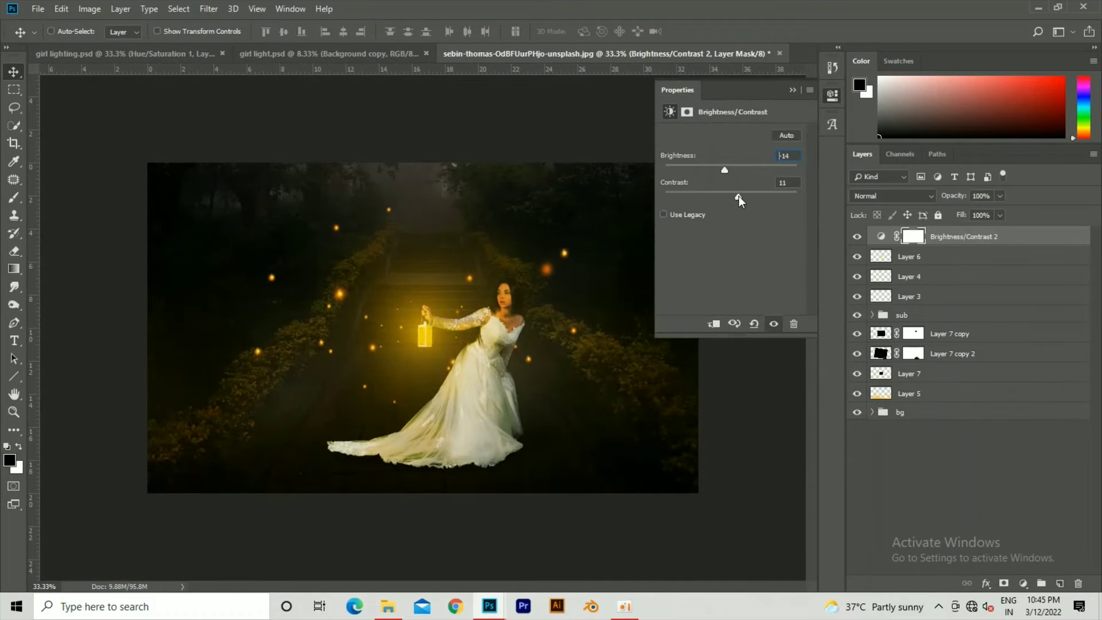
left_click(799, 93)
Add a 2Strip Color Lookup at reduced opacity, then create a new empty layer.
left_click(1023, 584)
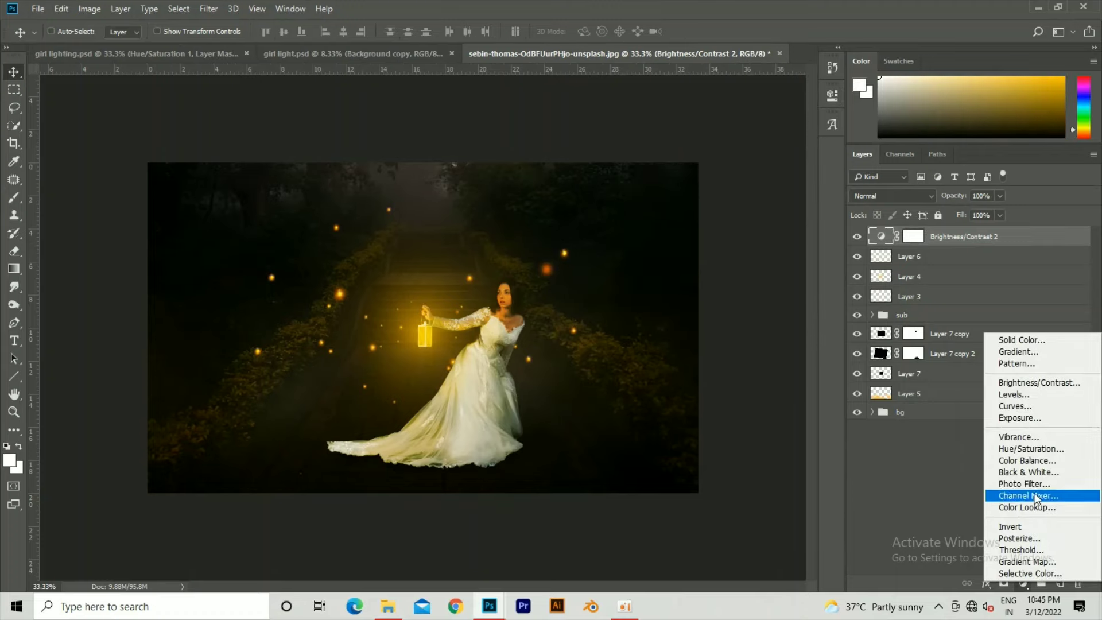
left_click(1027, 508)
left_click(777, 139)
left_click(753, 191)
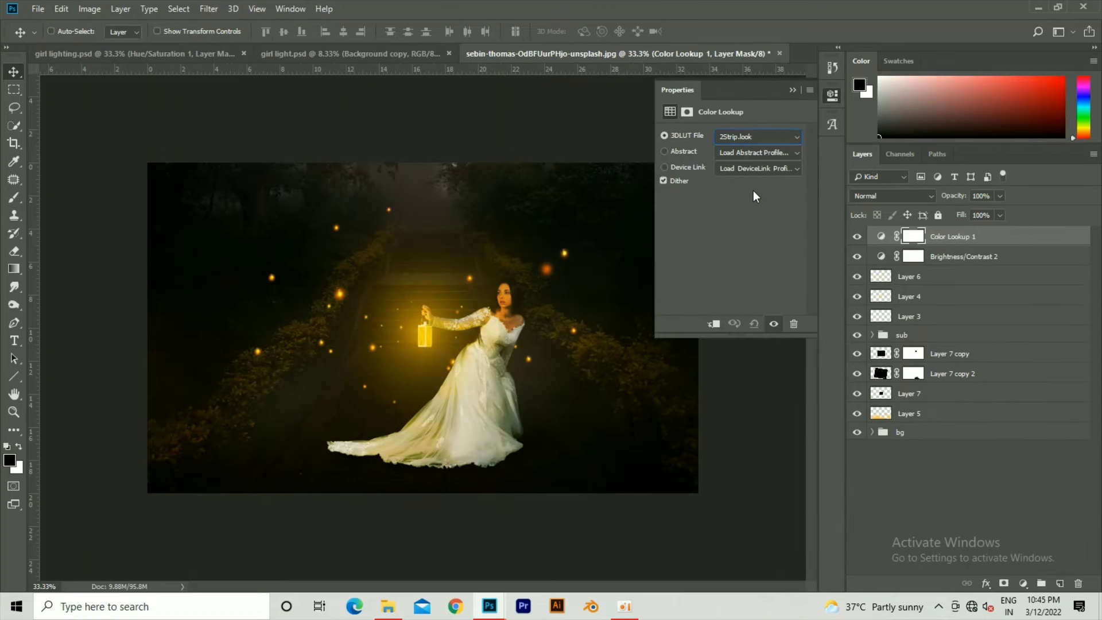
left_click(793, 92)
mouse_move(1000, 196)
left_mouse_down()
mouse_move(970, 212)
mouse_move(993, 210)
left_mouse_up()
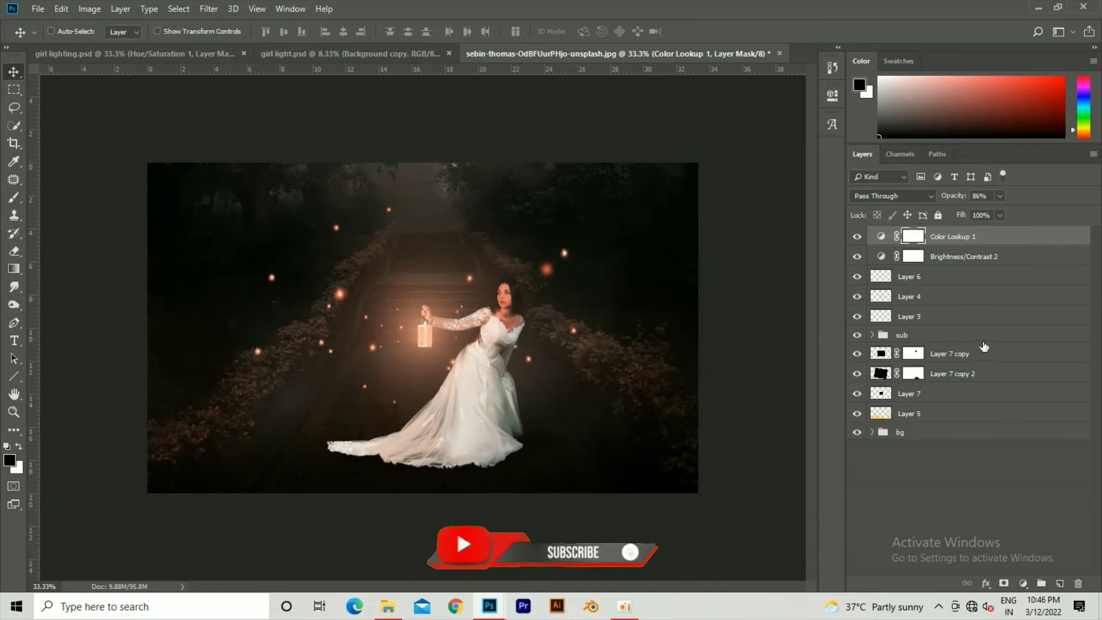
key("x")
left_click(919, 277)
Set the foreground colour to a warm yellow-orange.
left_click(1060, 583)
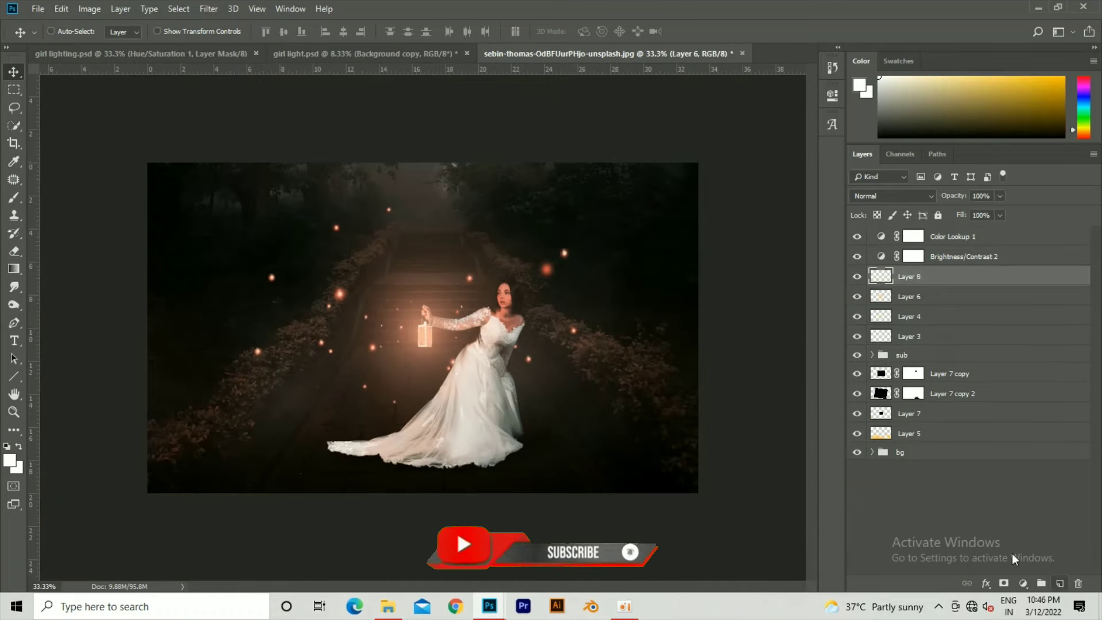
key("i")
left_click(860, 85)
left_click(747, 235)
Choose a large Fog brush, shrink its size slightly, and set opacity to 39%.
key("Return")
key("b")
right_click(322, 287)
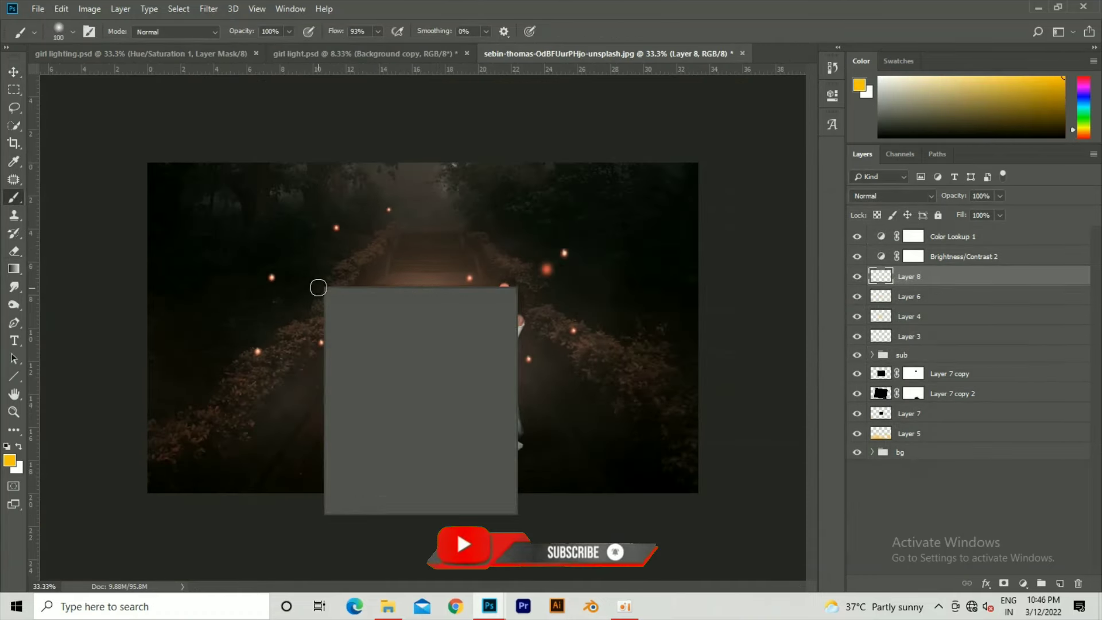
scroll(476, 443, "down", 2)
double_click(476, 444)
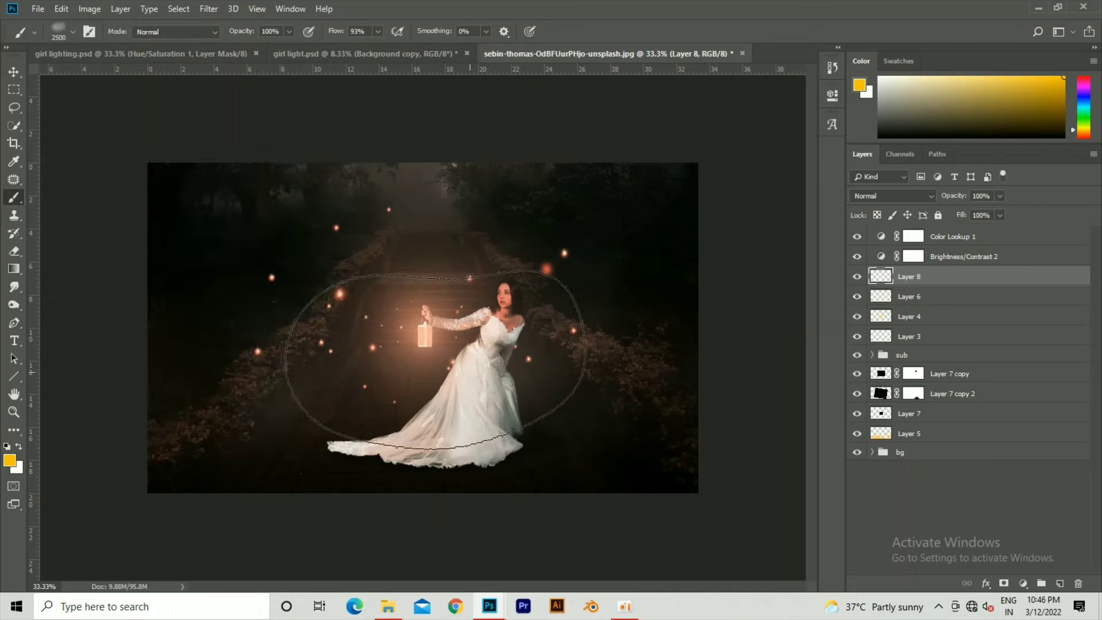
key("bracketleft")
key("bracketleft")
key("bracketleft")
left_click(288, 32)
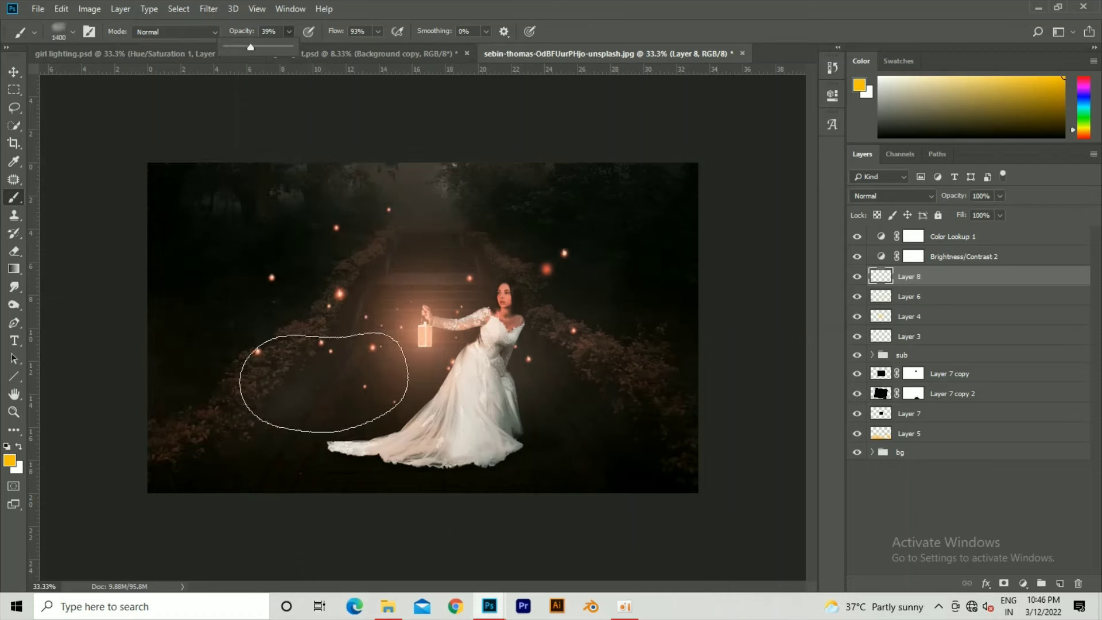
right_click(402, 333)
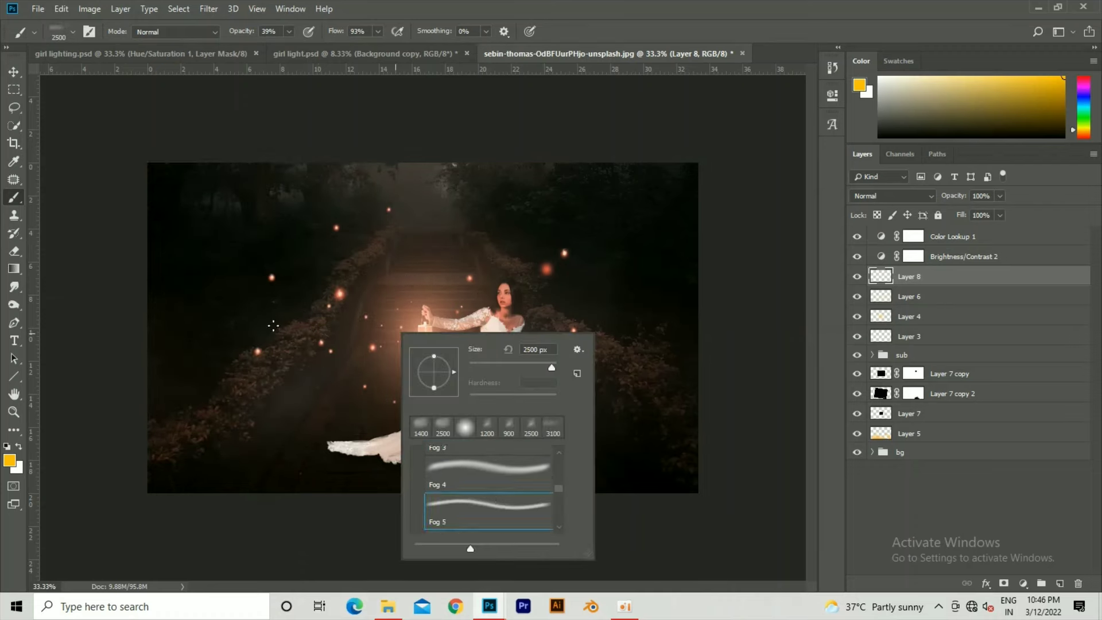
key("Escape")
Zoom the view, trial-merge all layers, and briefly open and close the Camera Raw filter.
key("ctrl+minus")
key("v")
key("ctrl+plus")
key("ctrl+plus")
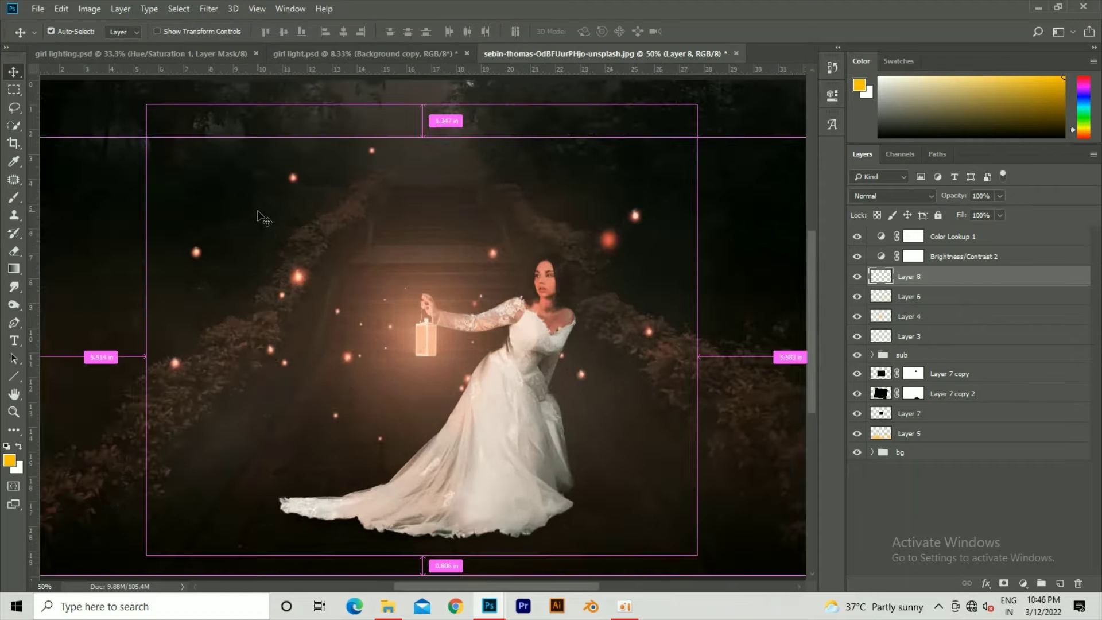
key("ctrl+minus")
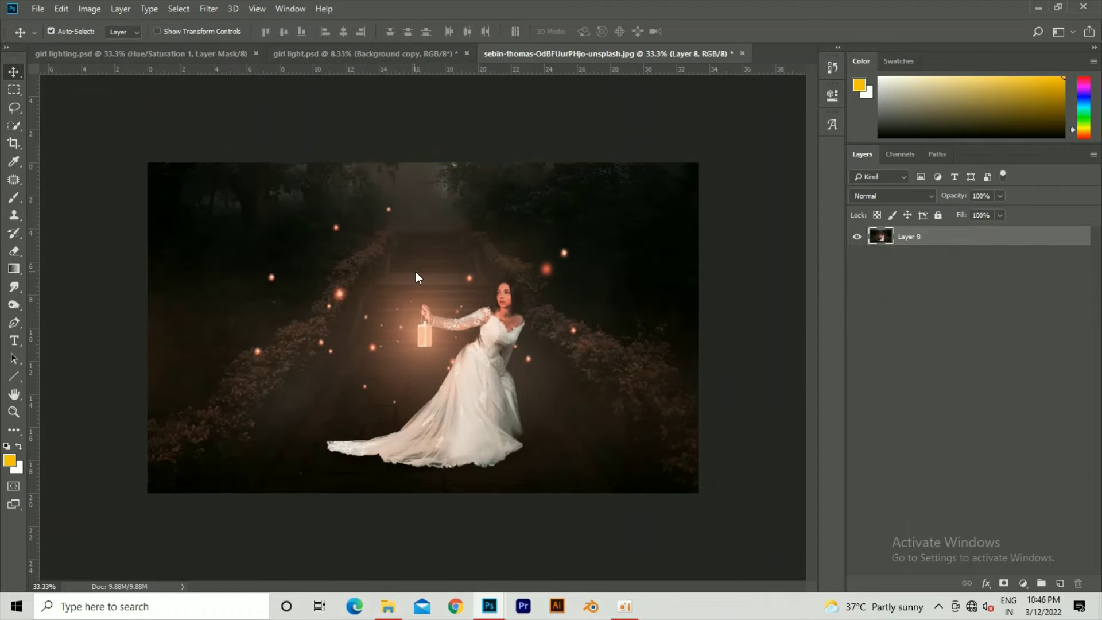
key("ctrl+shift+a")
left_click(967, 566)
Undo the merge to restore all layers, then select Layer 0 in the bg group.
key("ctrl+alt+z")
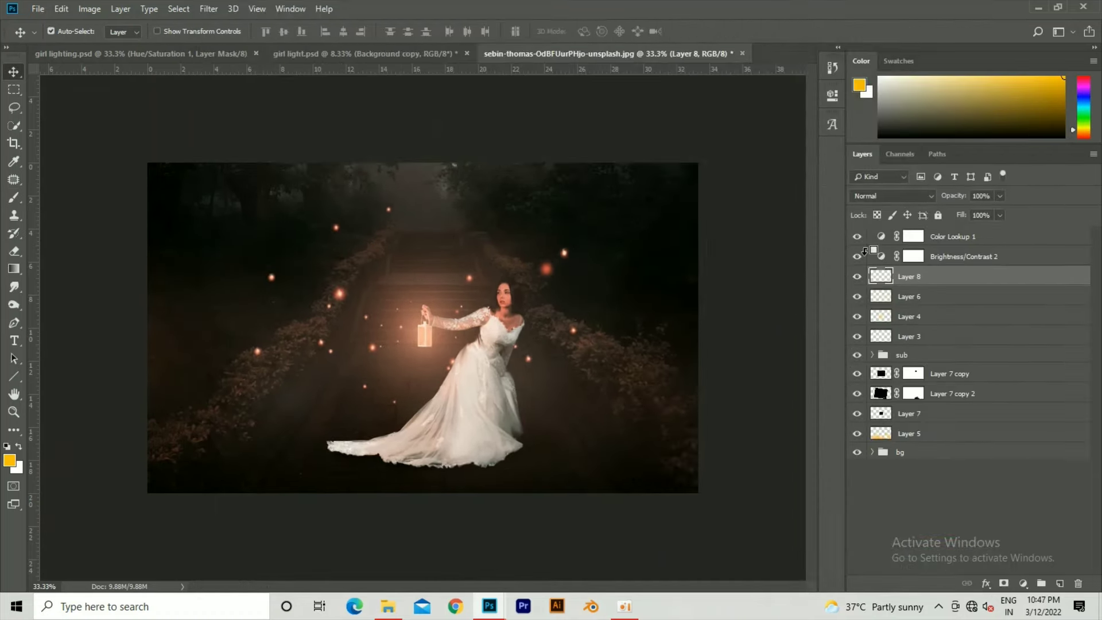
left_click(870, 452)
left_click(938, 549)
Apply a Tilt-Shift blur with the sharp focus band lowered onto the dress.
left_click(208, 9)
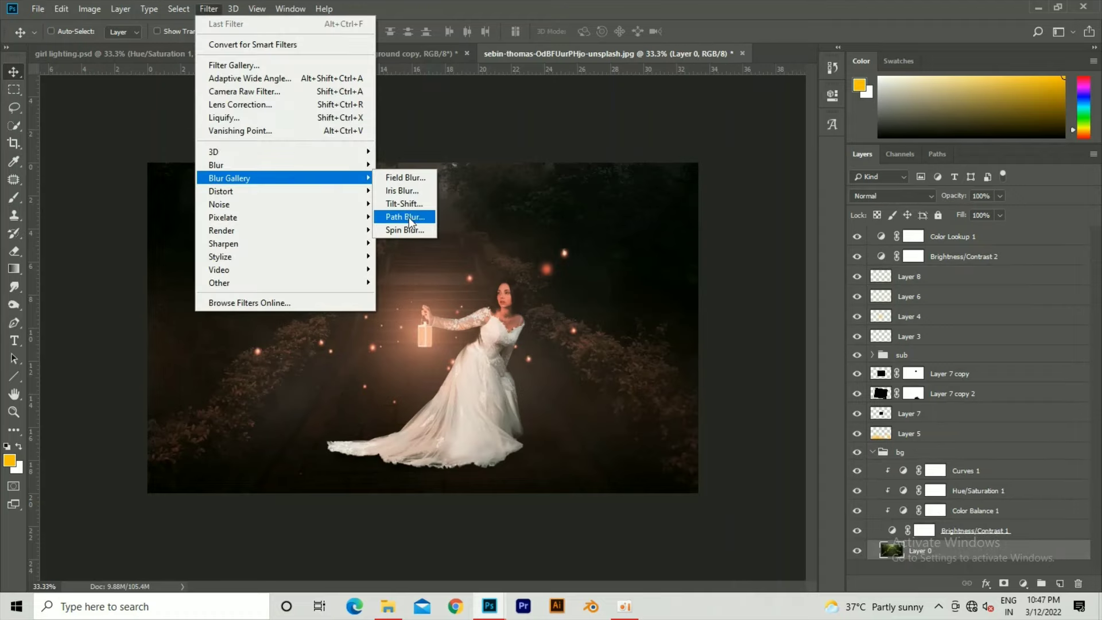
left_click(405, 204)
mouse_move(476, 326)
left_mouse_down()
mouse_move(478, 424)
mouse_move(473, 392)
left_mouse_up()
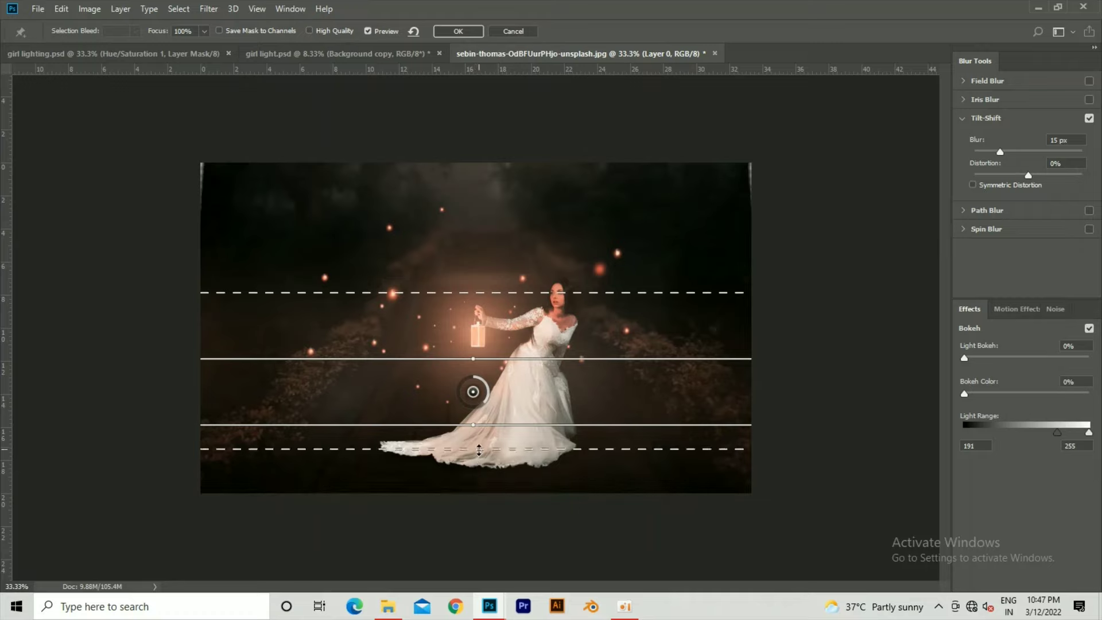
left_click_drag(473, 392, 473, 409)
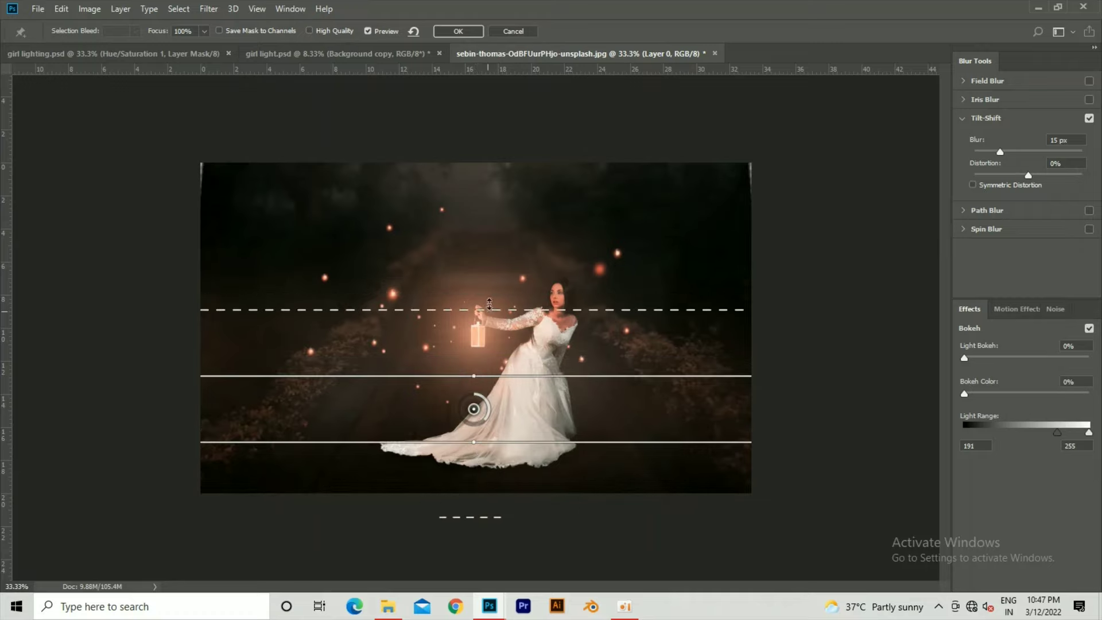
left_click(459, 32)
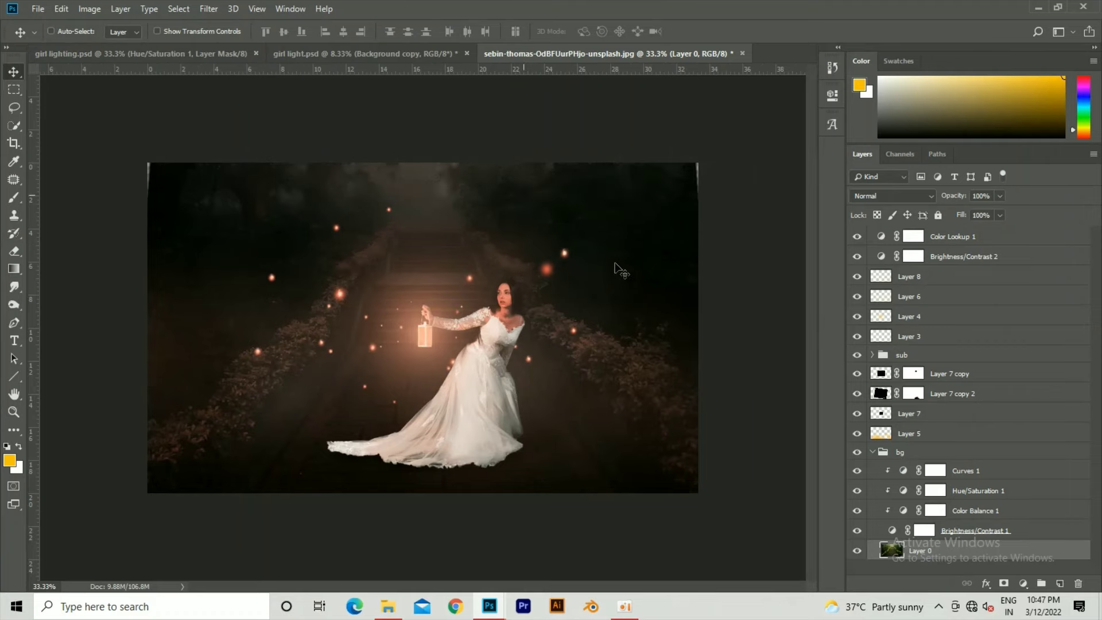
Crop away the transparent strip along the image's left edge.
key("c")
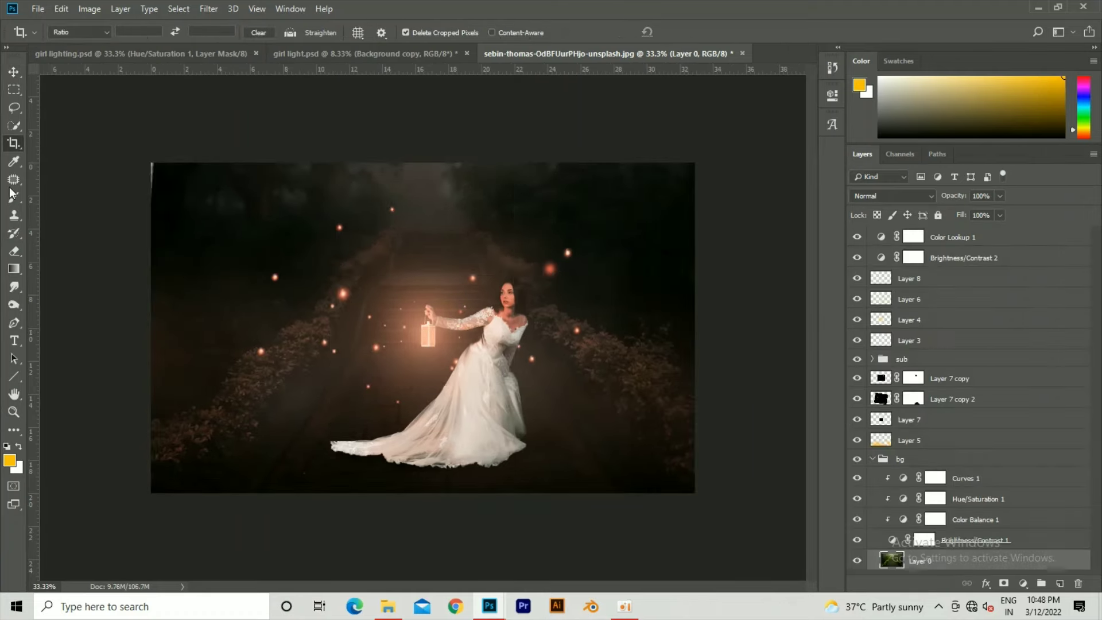
left_click_drag(149, 329, 153, 332)
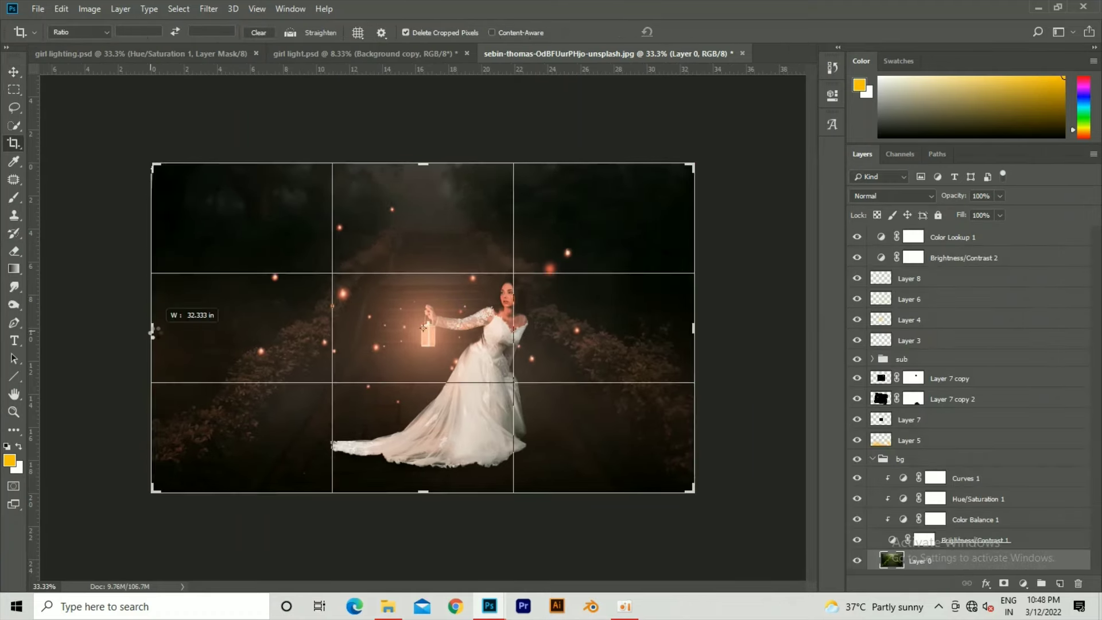
key("Return")
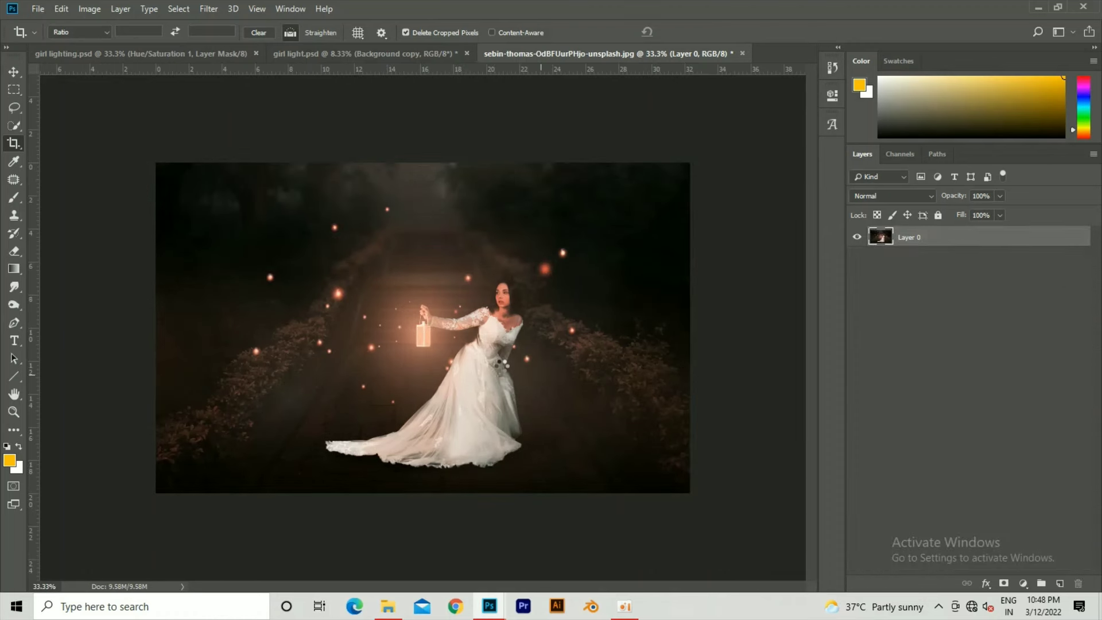
Add a Camera Raw radial filter ellipse centred on the lantern and woman.
key("ctrl+shift+a")
key("j")
left_click_drag(465, 242, 633, 340)
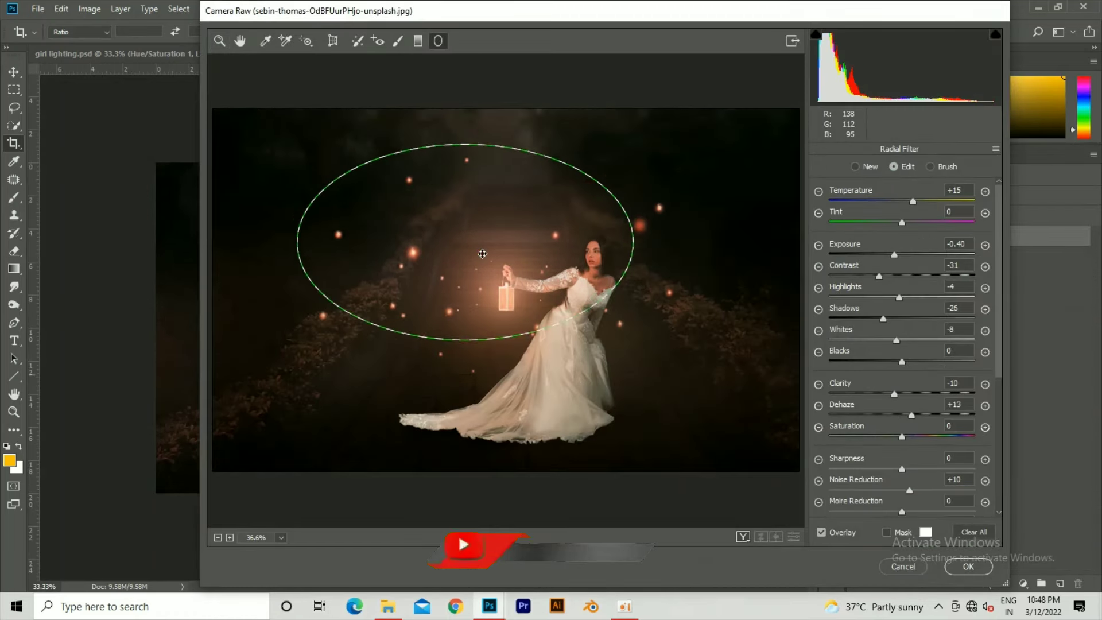
left_click_drag(482, 253, 540, 280)
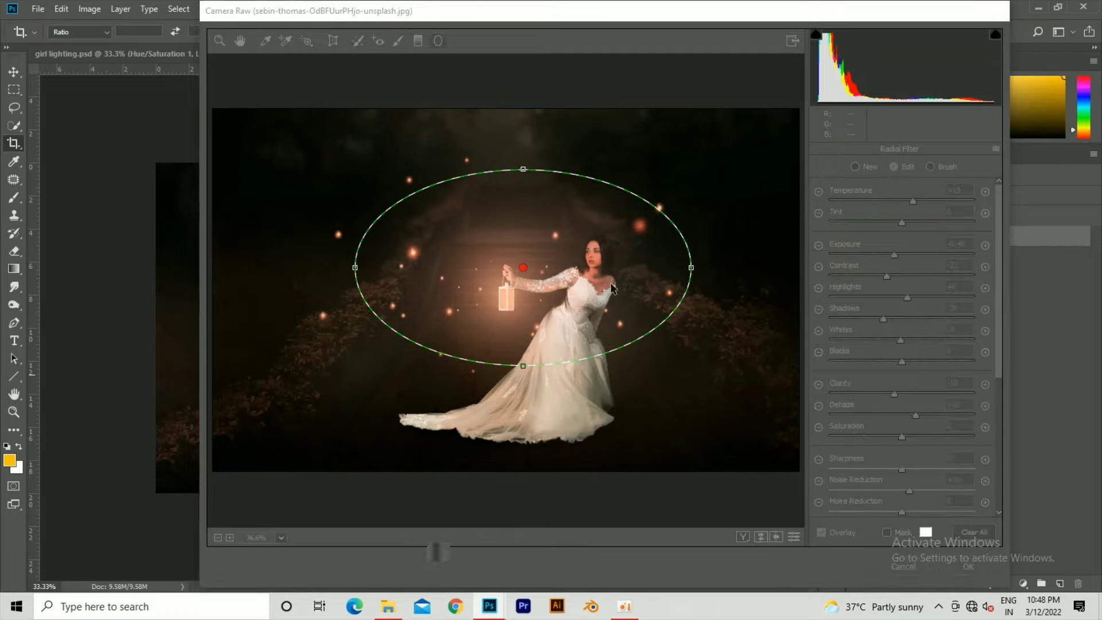
scroll(613, 291, "up", 1)
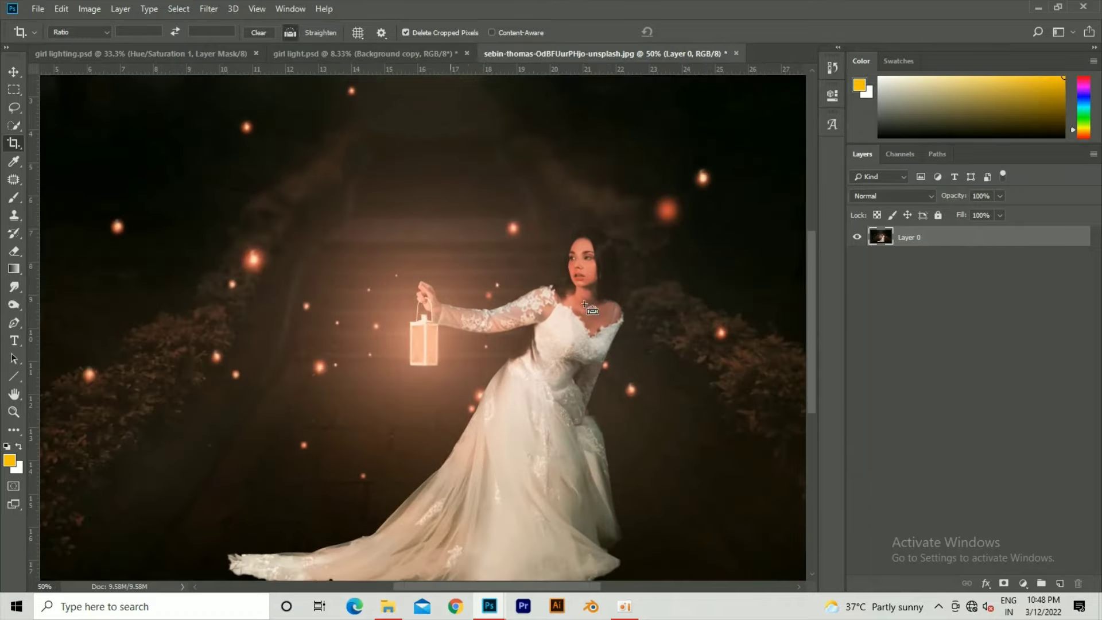
key("v")
scroll(538, 343, "down", 2)
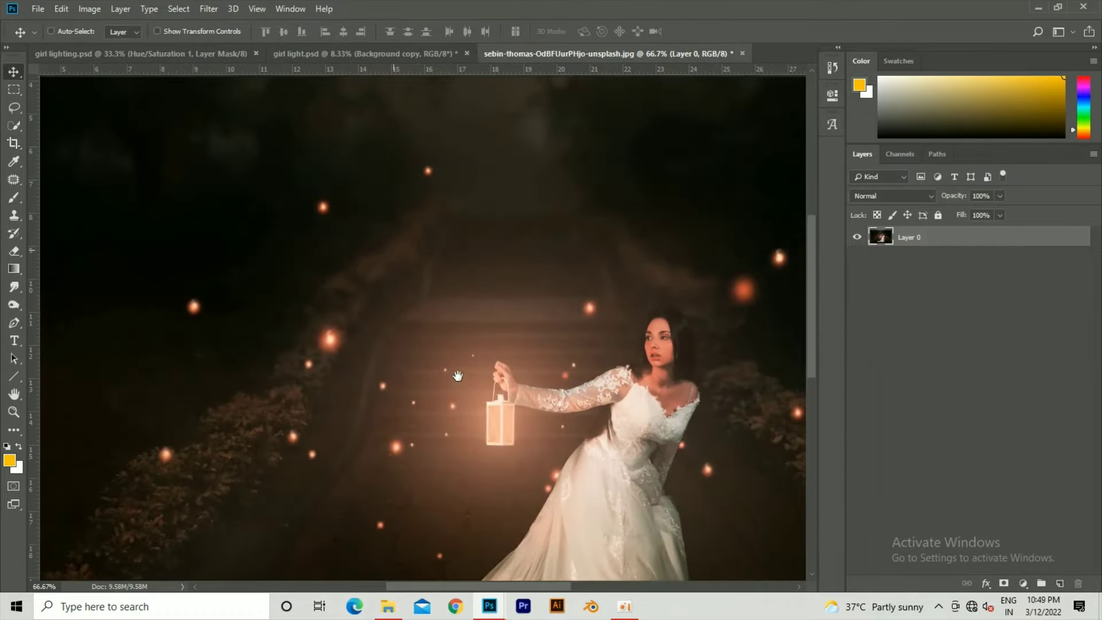